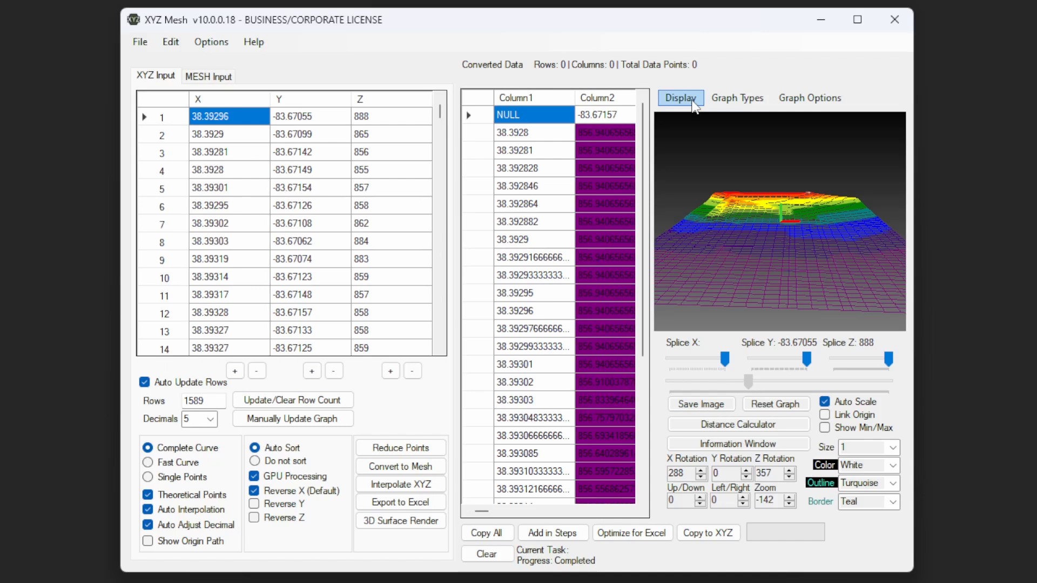
Step: Hide the X axis in the 3D mesh graph
left_click(694, 103)
mouse_move(736, 121)
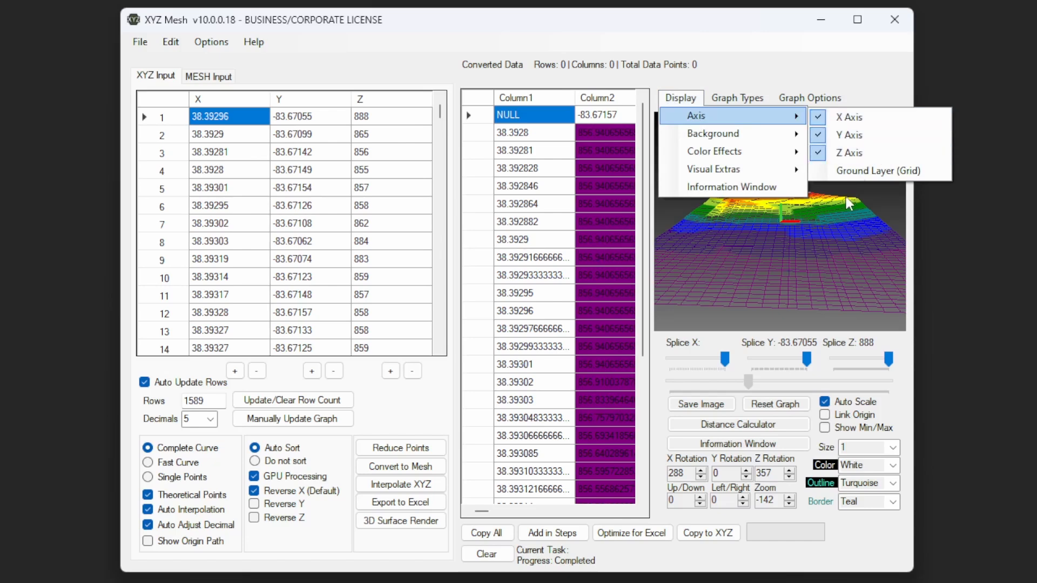
left_click_drag(819, 234, 832, 187)
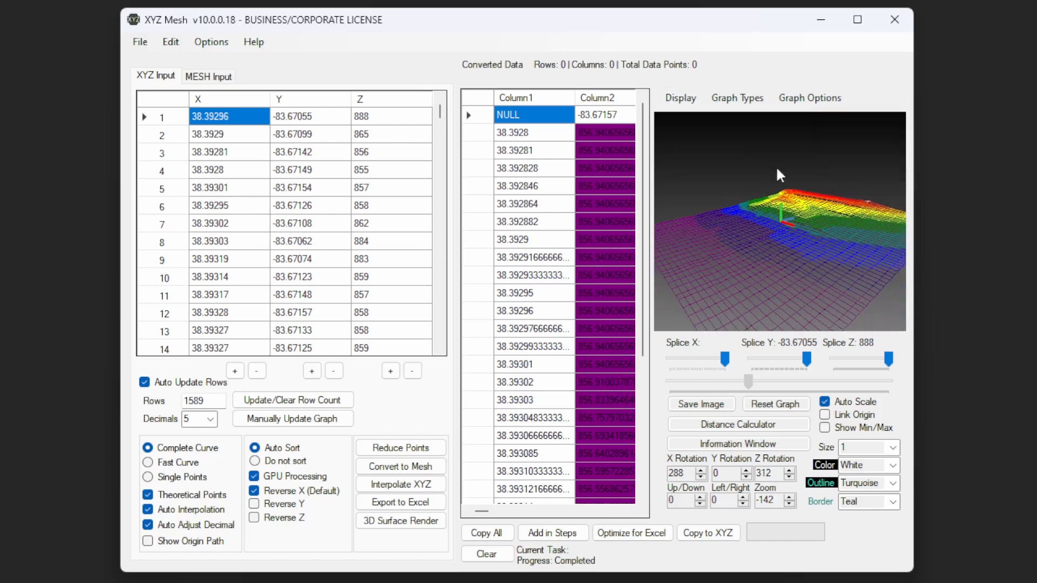
left_click(680, 103)
mouse_move(697, 116)
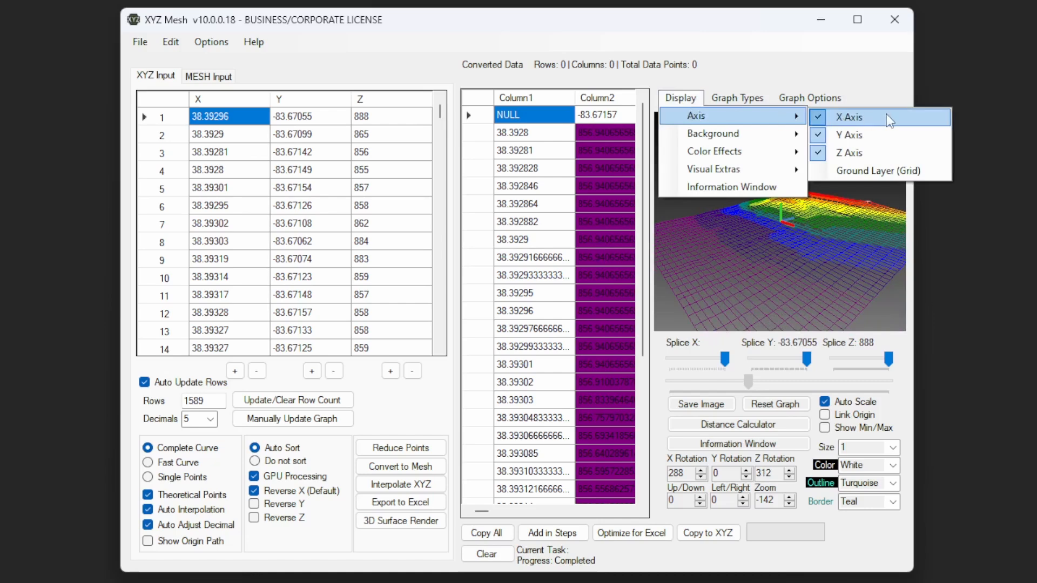
left_click(829, 116)
Step: Show the X axis in the 3D mesh graph again
left_click(738, 103)
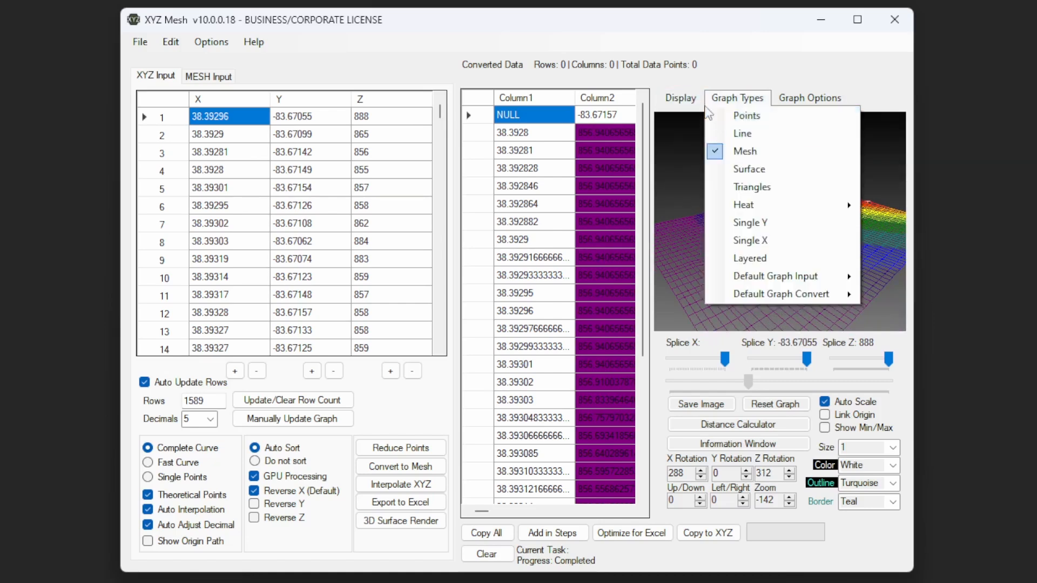
left_click(691, 105)
left_click(681, 98)
mouse_move(697, 116)
left_click(861, 118)
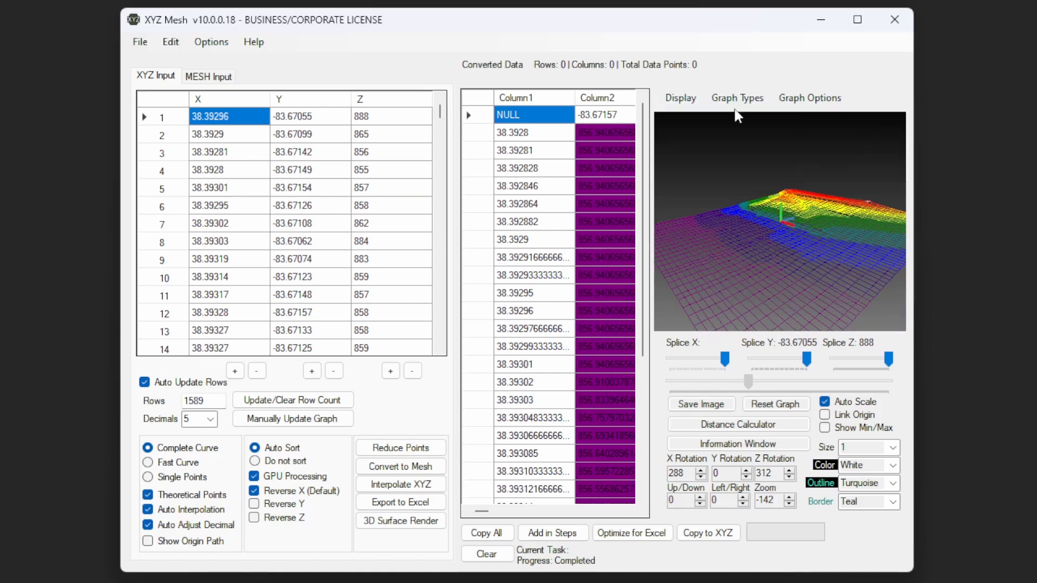
Step: Turn on the ground layer grid beneath the mesh graph and rotate the graph to inspect it
left_click(681, 98)
mouse_move(807, 121)
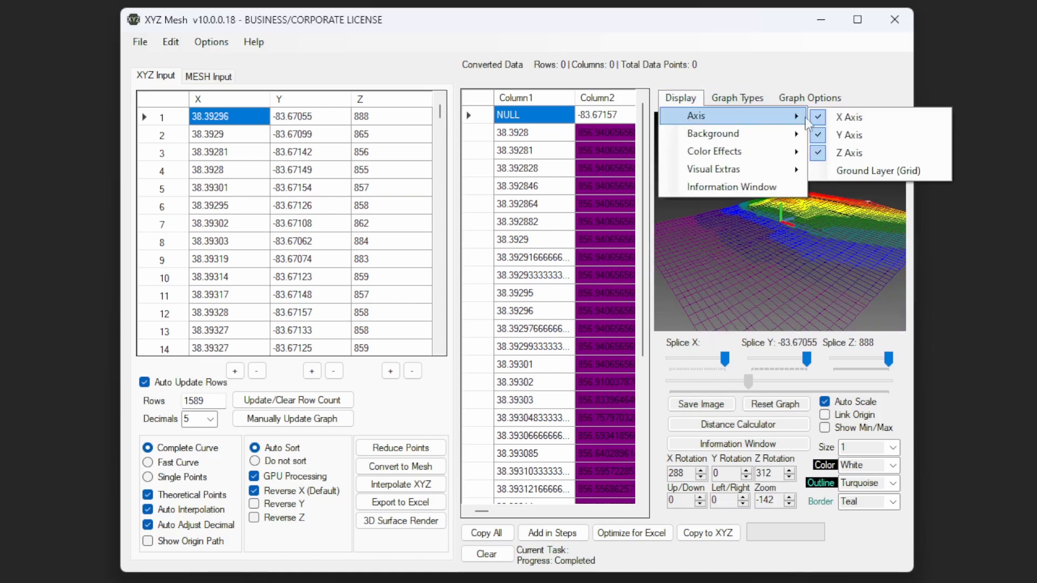
left_click(897, 174)
mouse_move(722, 287)
left_mouse_down()
mouse_move(838, 279)
mouse_move(733, 283)
left_mouse_up()
Step: Try graph line sizes 4 and 2 on the mesh and return the size to 1
left_click(865, 446)
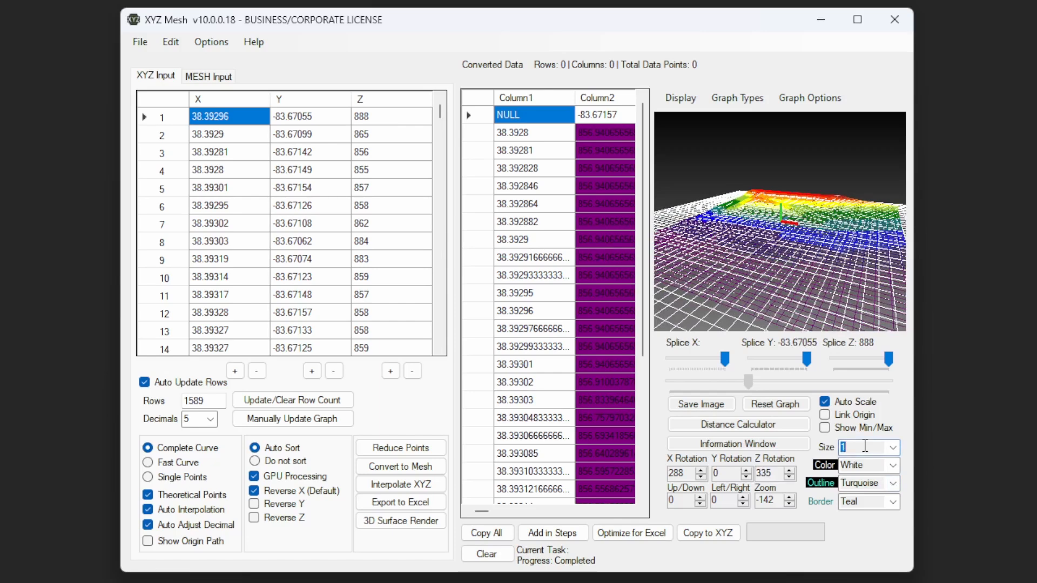
key("Down")
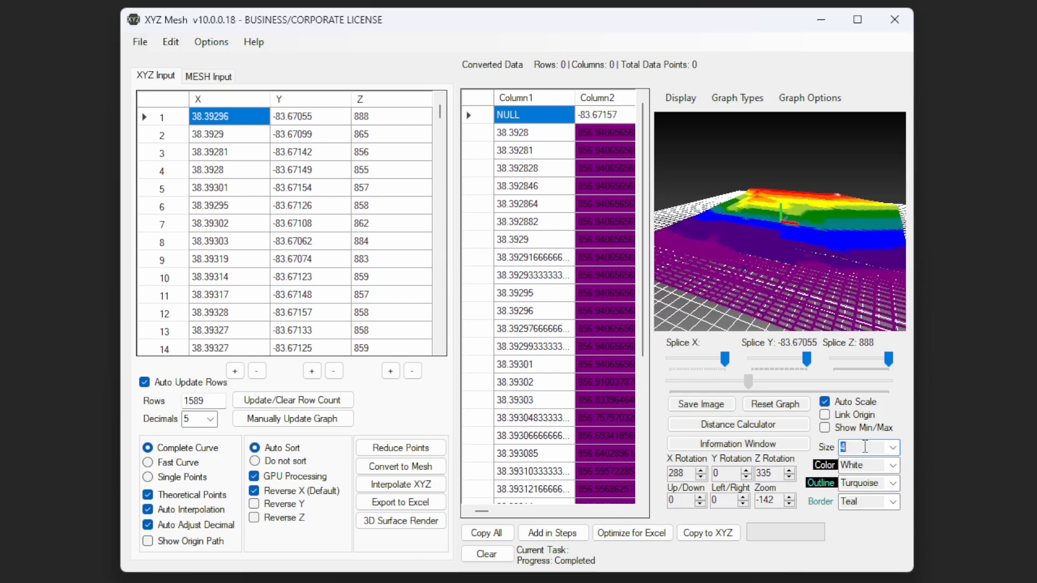
key("Up")
key("Down")
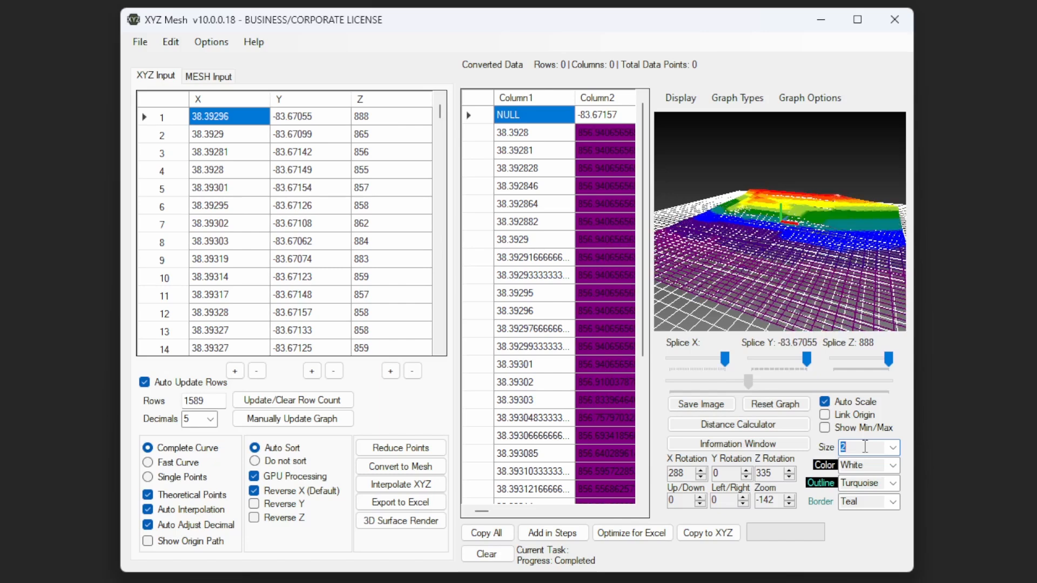
left_click_drag(714, 273, 823, 270)
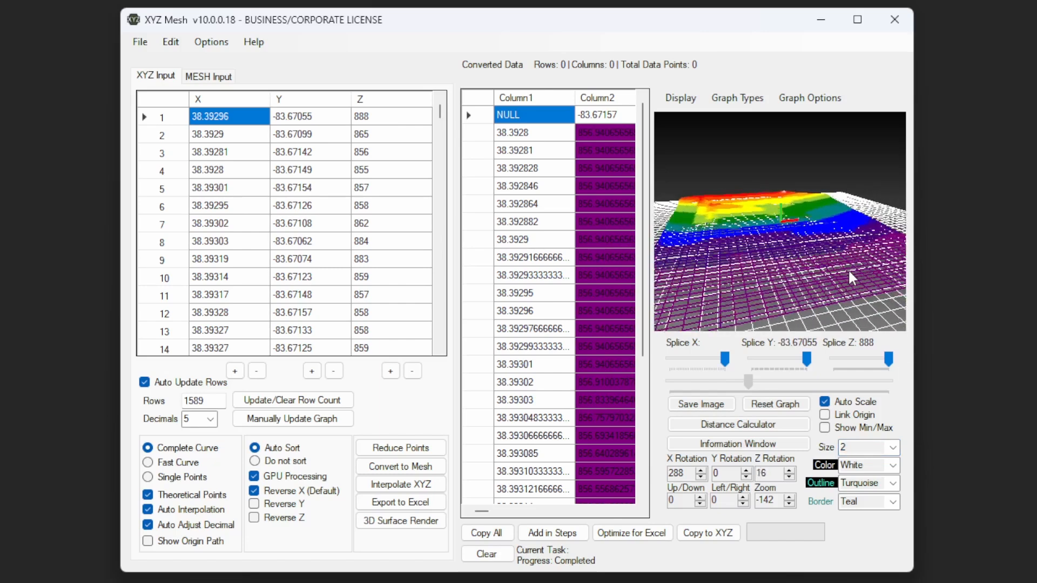
key("Up")
Step: Try the Light and Dark graph backgrounds and restore the Gradient background
left_click(681, 98)
mouse_move(757, 119)
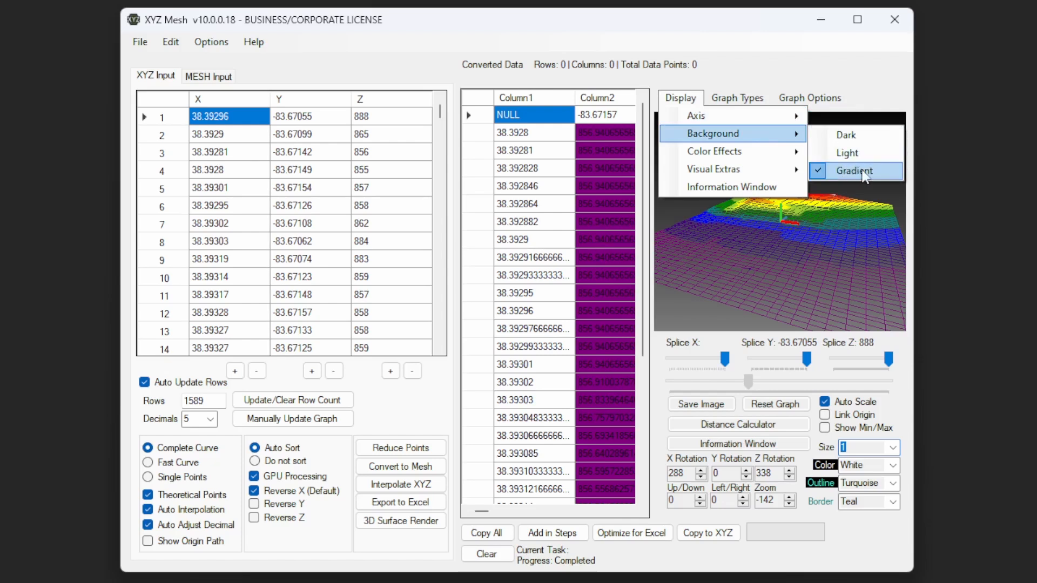
left_click(863, 152)
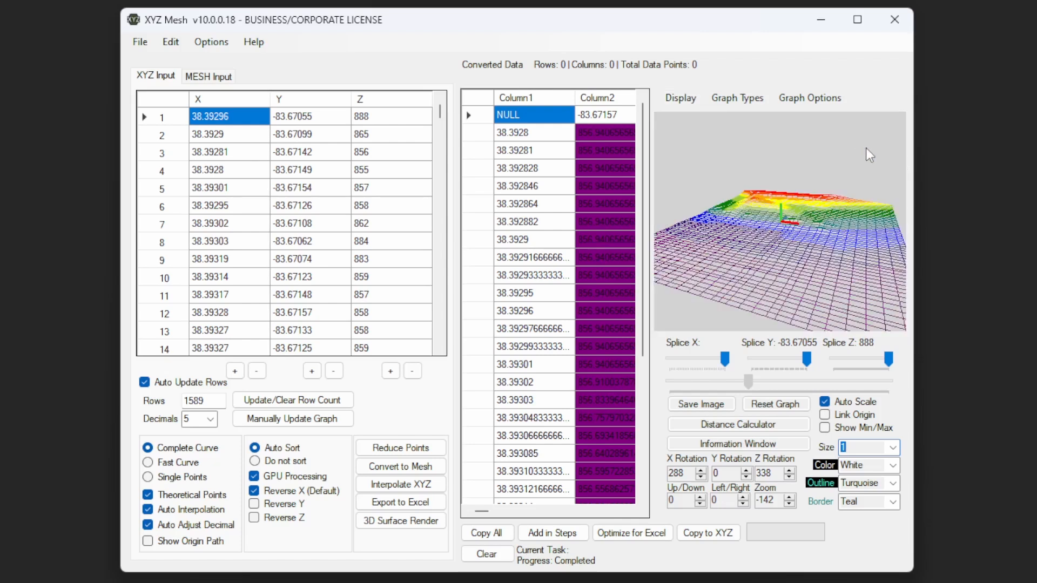
left_click(675, 98)
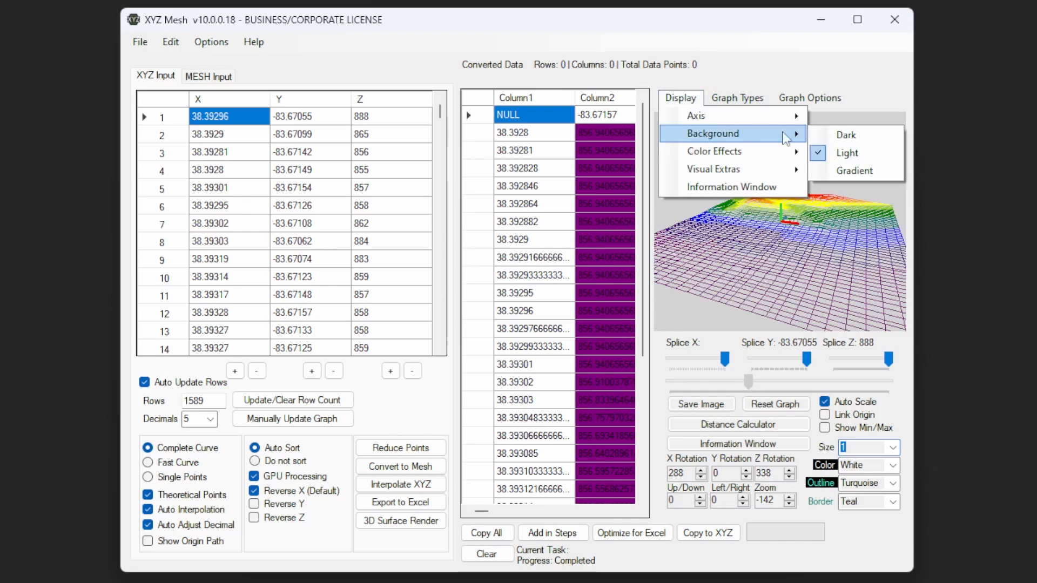
left_click(850, 136)
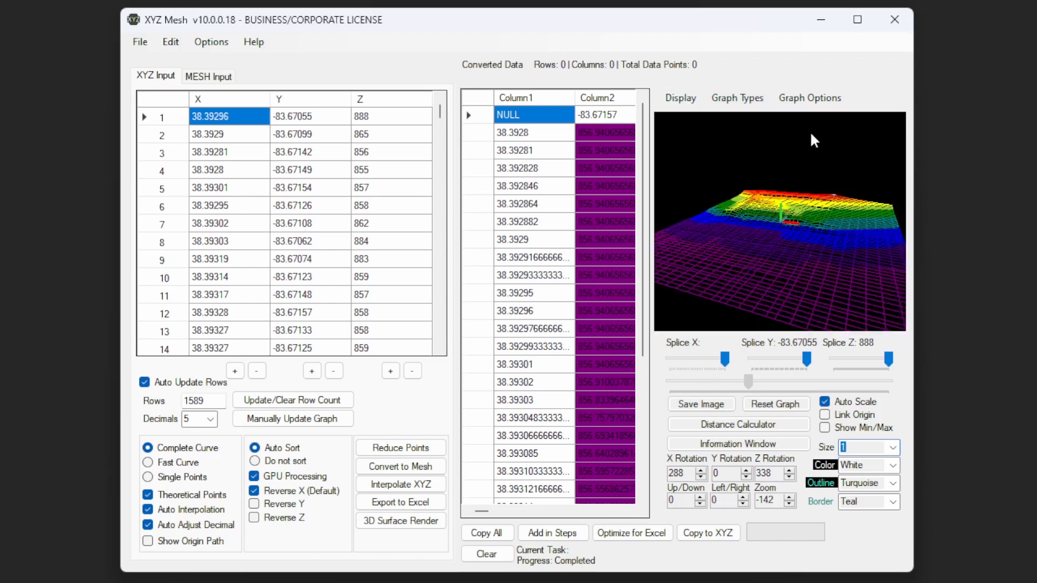
left_click(695, 102)
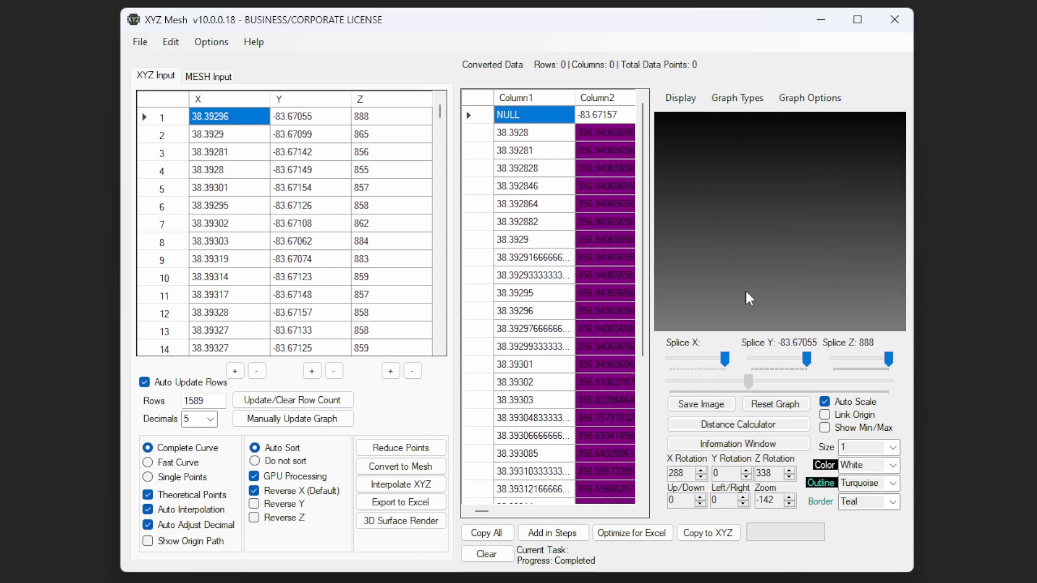
left_click_drag(746, 292, 844, 244)
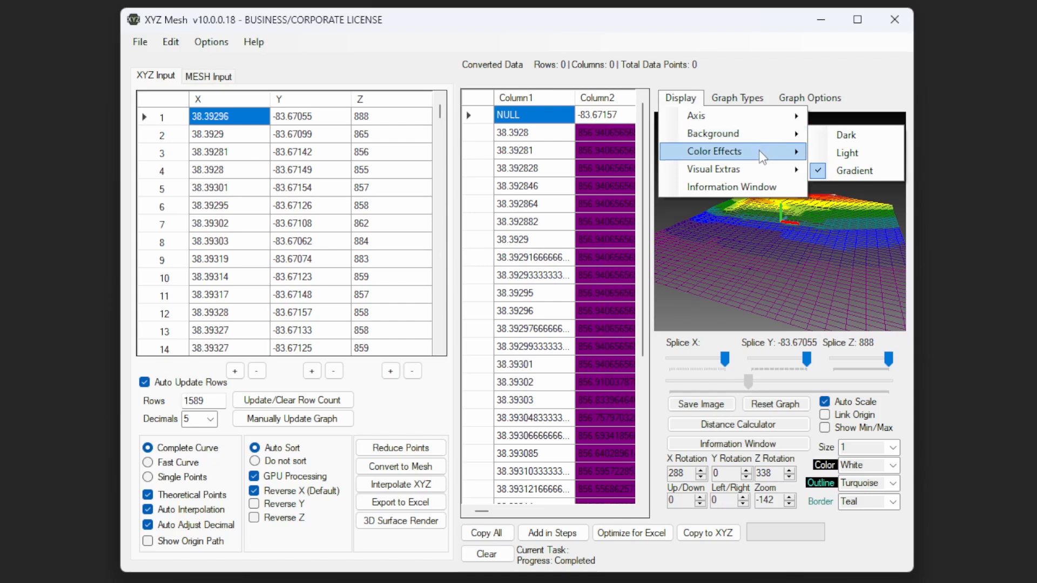
Step: Apply the Lighting/Shading color effect to the graph and cycle the graph color back to White
mouse_move(759, 151)
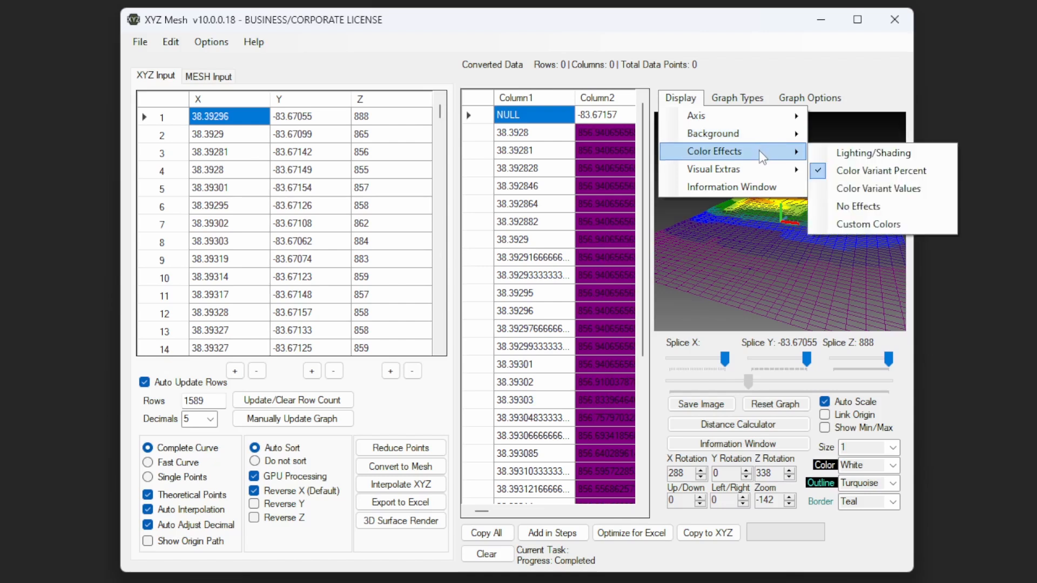
left_click(925, 160)
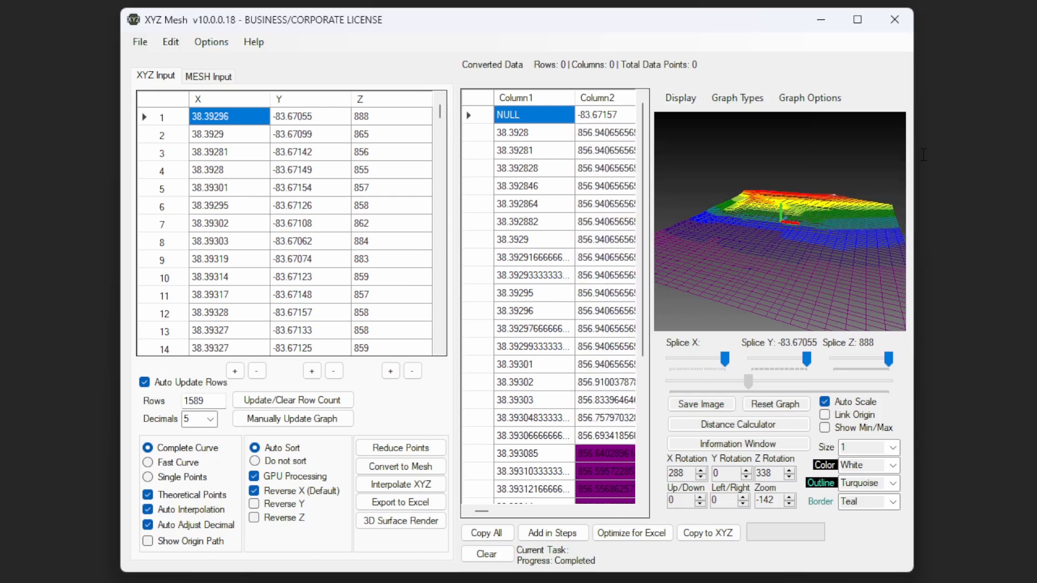
scroll(873, 463, "down", 2)
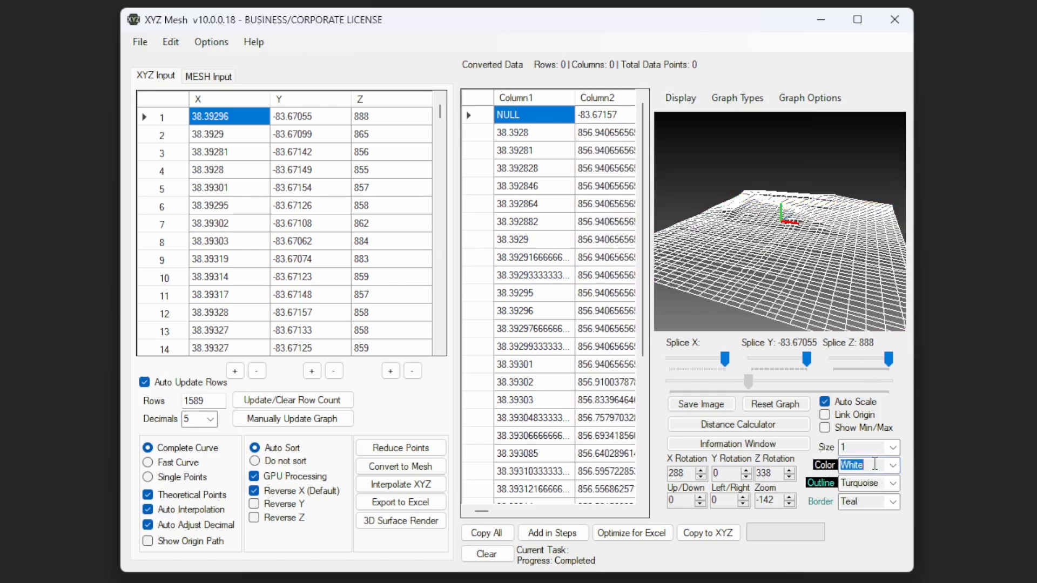
scroll(876, 464, "down", 1)
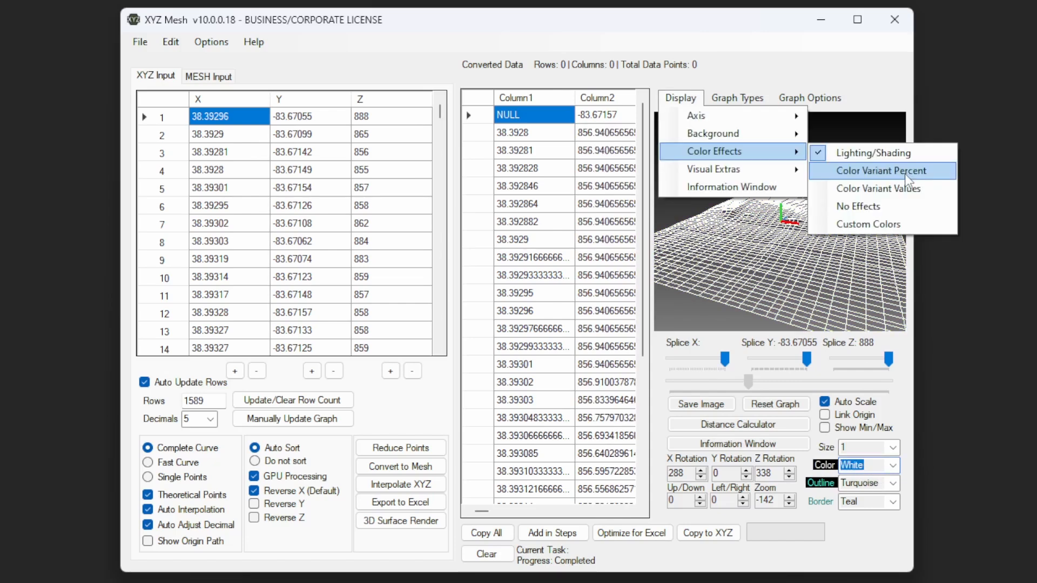
Step: Set the graph's color effect to Color Variant Percent and rotate the mesh to inspect the coloring
left_click(905, 176)
left_click_drag(873, 265, 772, 276)
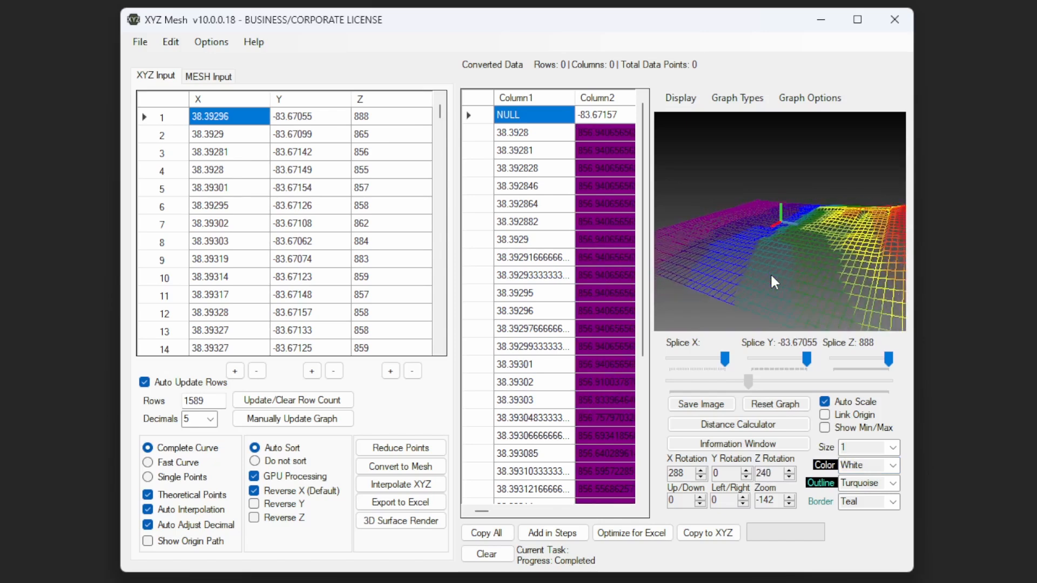
left_click_drag(753, 287, 844, 274)
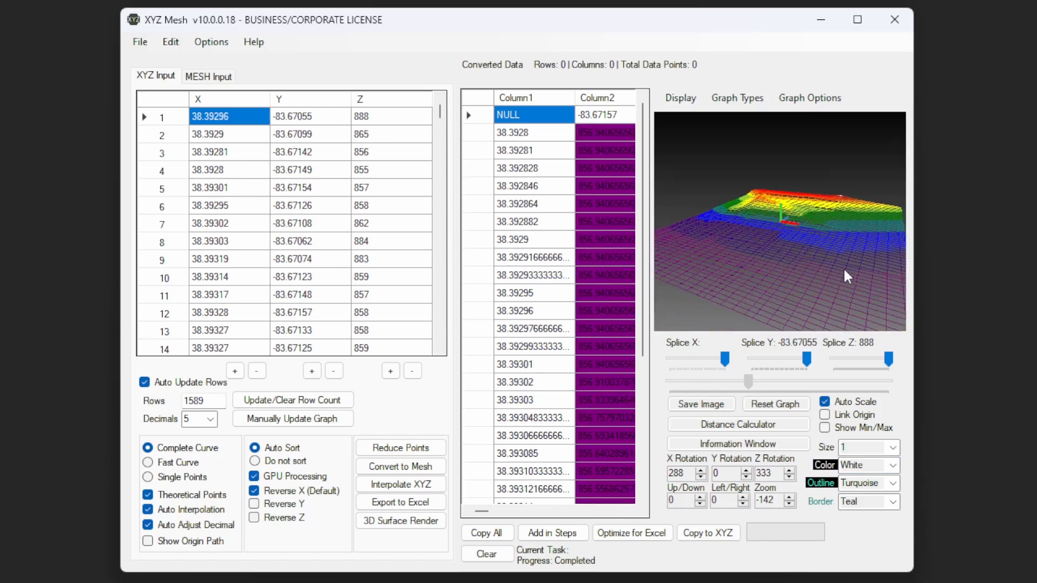
Step: Switch the graph's color effect to Color Variant Values and rotate the mesh to inspect it
left_click(680, 100)
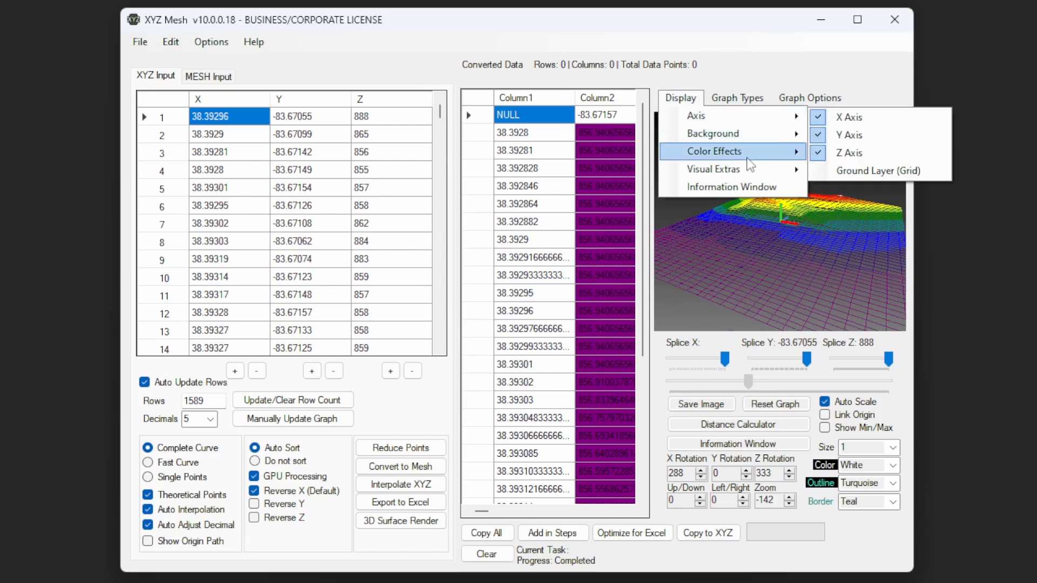
mouse_move(778, 152)
left_click(934, 189)
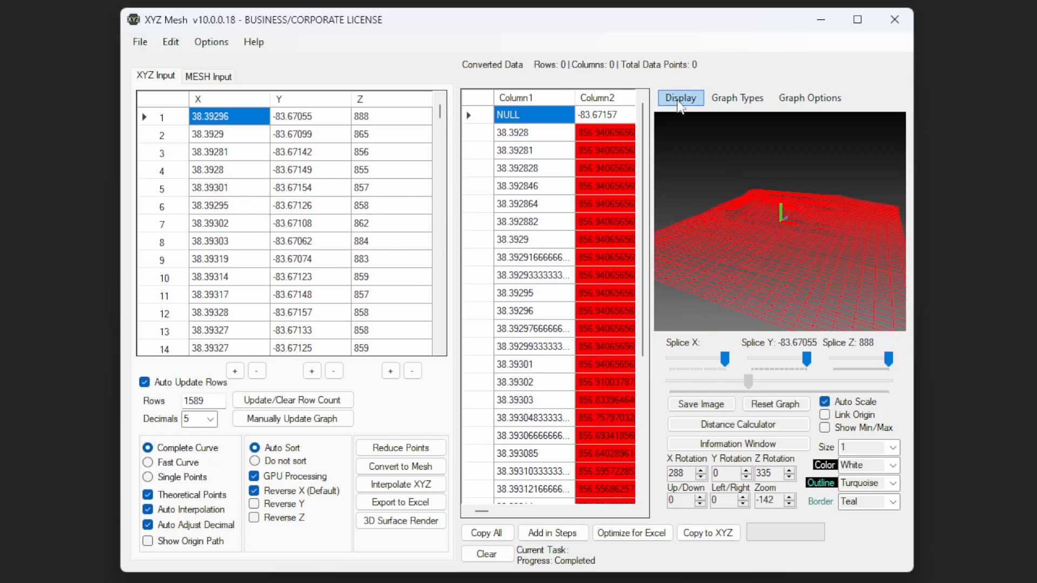
left_click_drag(811, 260, 775, 258)
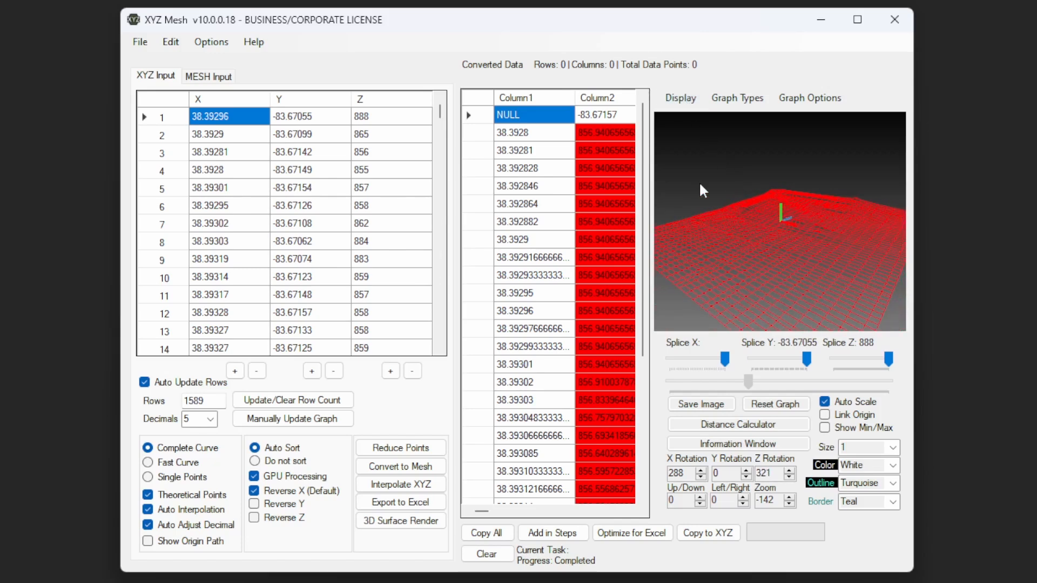
Step: Set the color effect to No Effects and change the graph color to Yellow
left_click(680, 98)
mouse_move(718, 155)
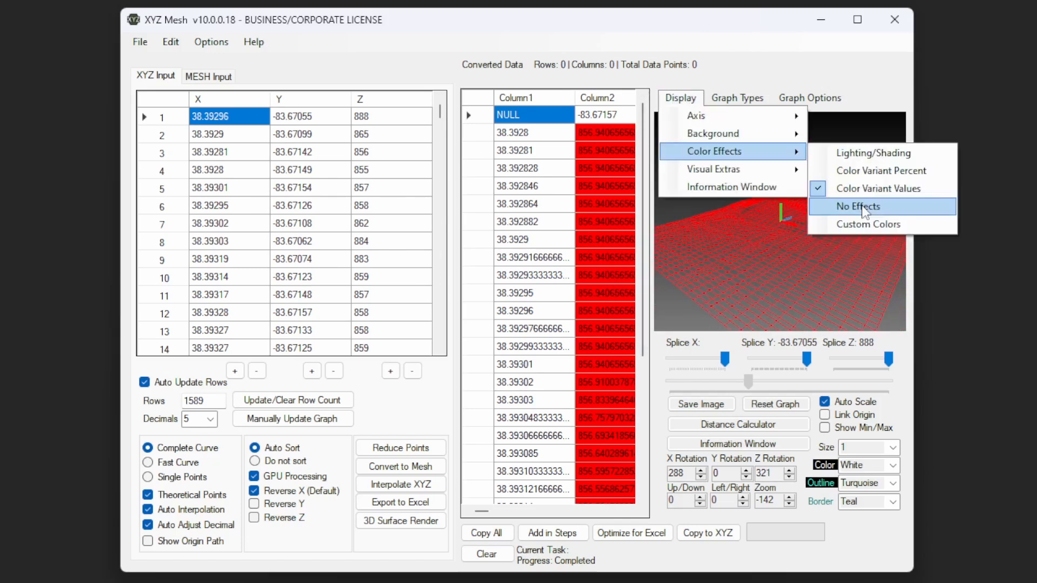
left_click(853, 205)
left_click(876, 466)
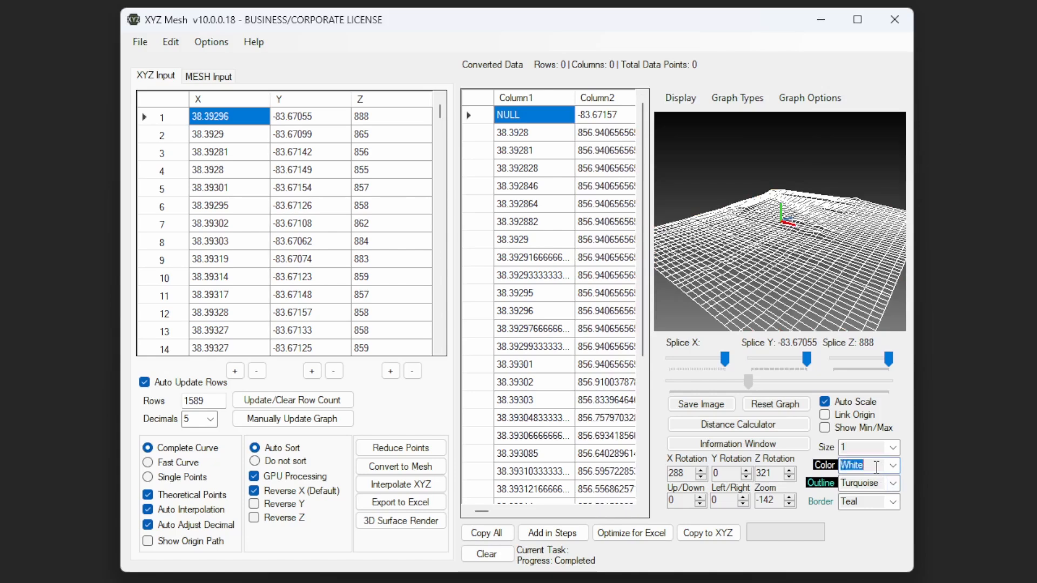
scroll(876, 467, "down", 3)
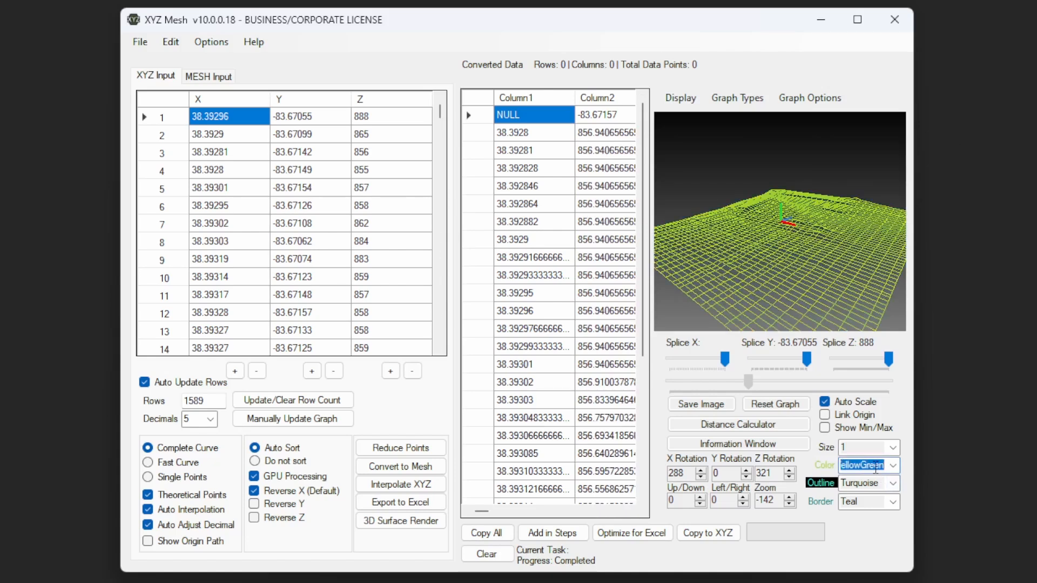
scroll(876, 467, "up", 1)
Step: Return the graph's color effect to Color Variant Percent
left_click(687, 102)
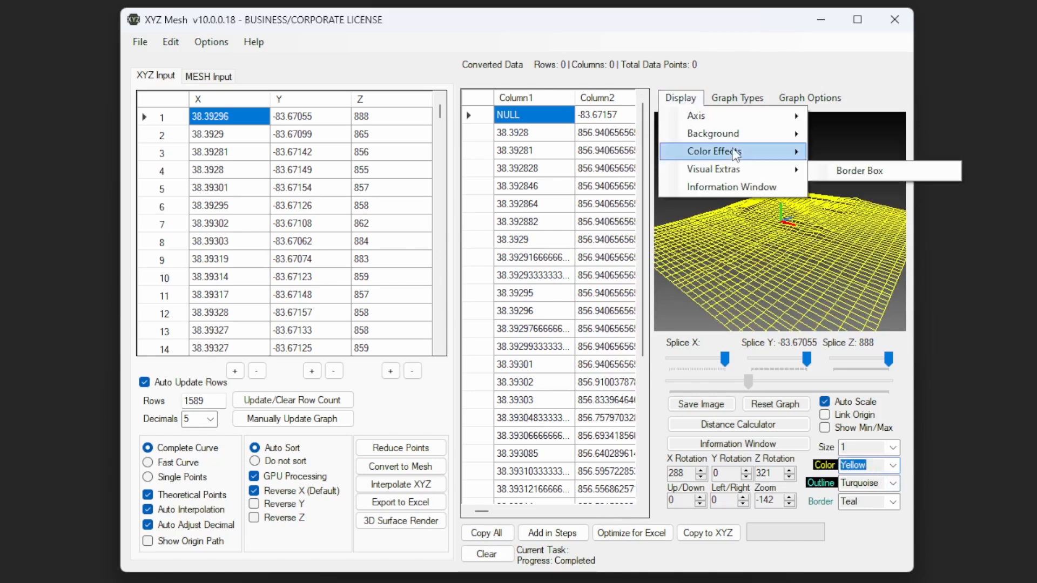
mouse_move(729, 152)
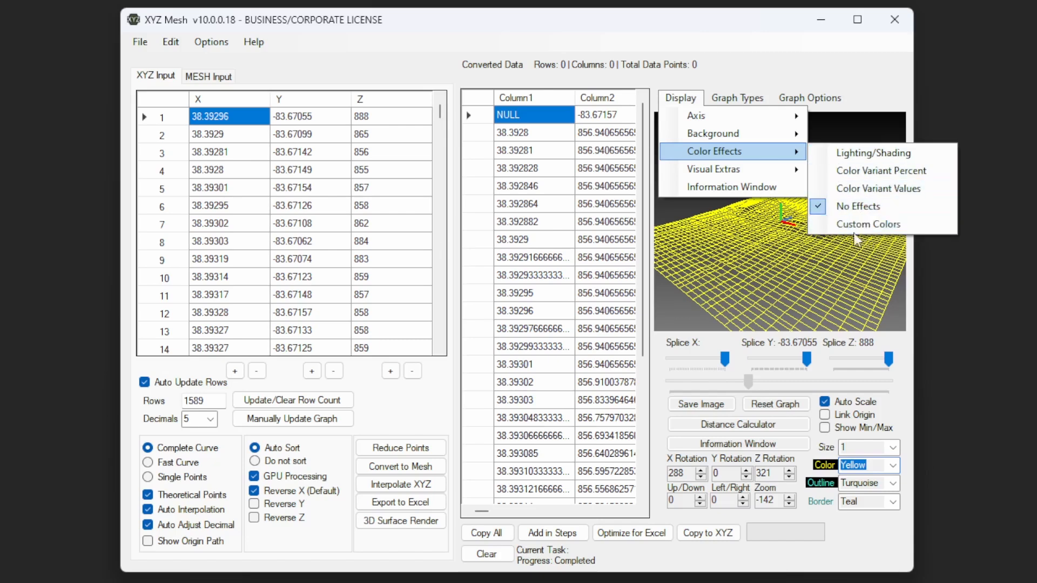
left_click(889, 174)
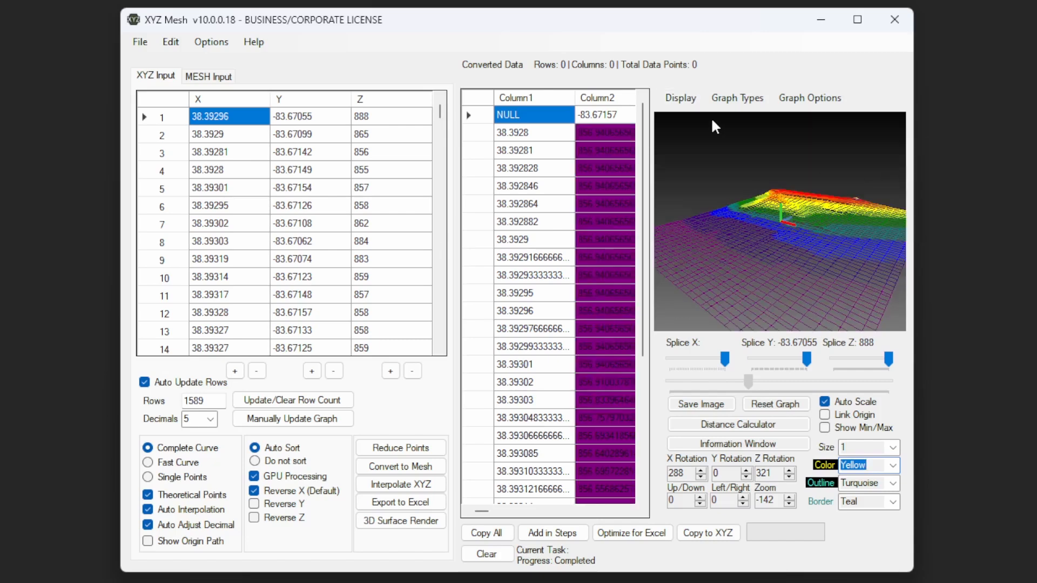
Step: Open the custom colors settings and go to the highest and lowest custom break values
left_click(681, 98)
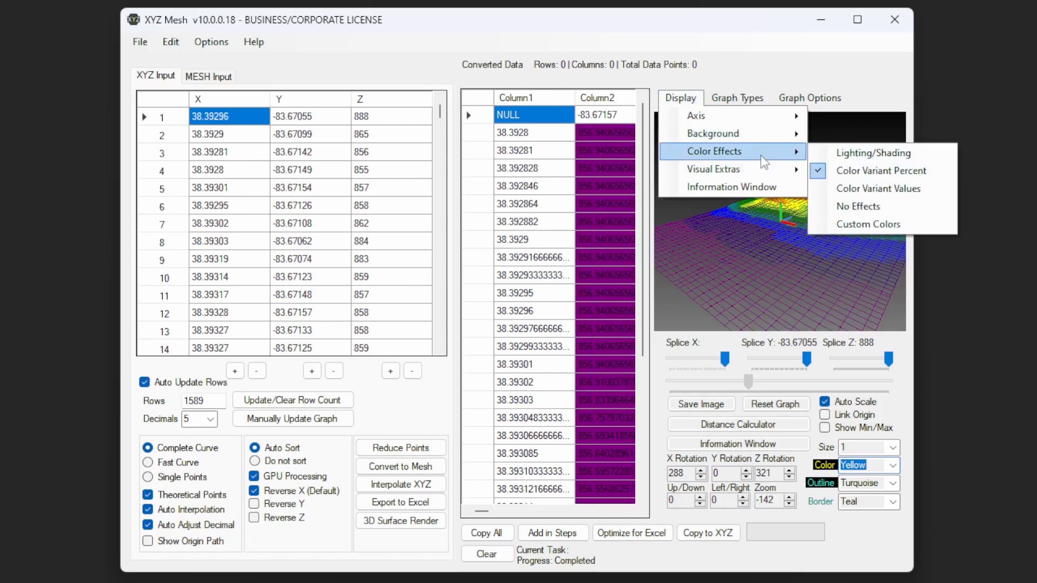
left_click(854, 229)
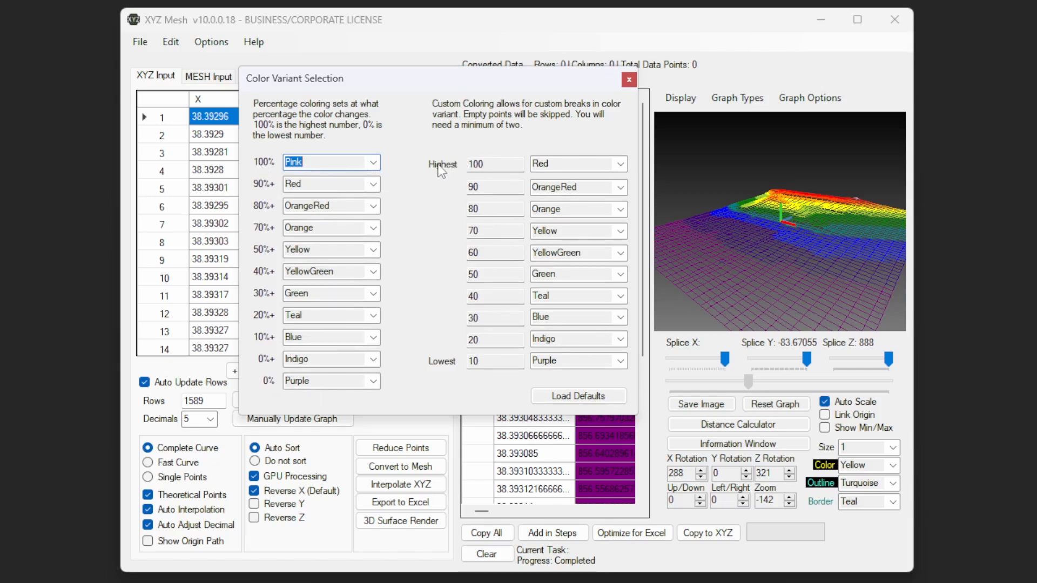
left_click(487, 165)
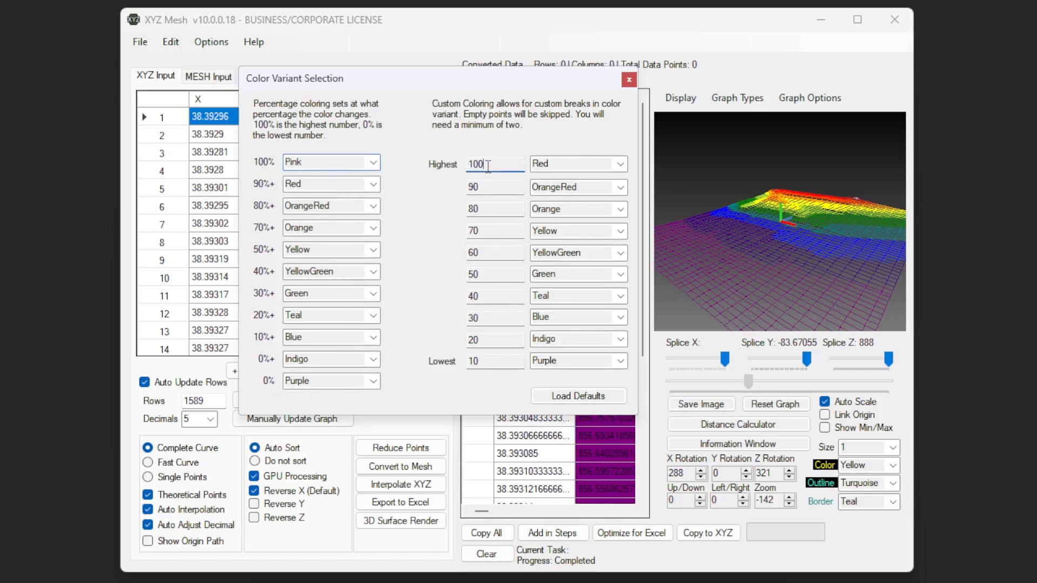
left_click(490, 365)
Step: Try other percentage colors, such as Lime for 0% and Black for 0%+, and restore the default color settings
left_click(374, 384)
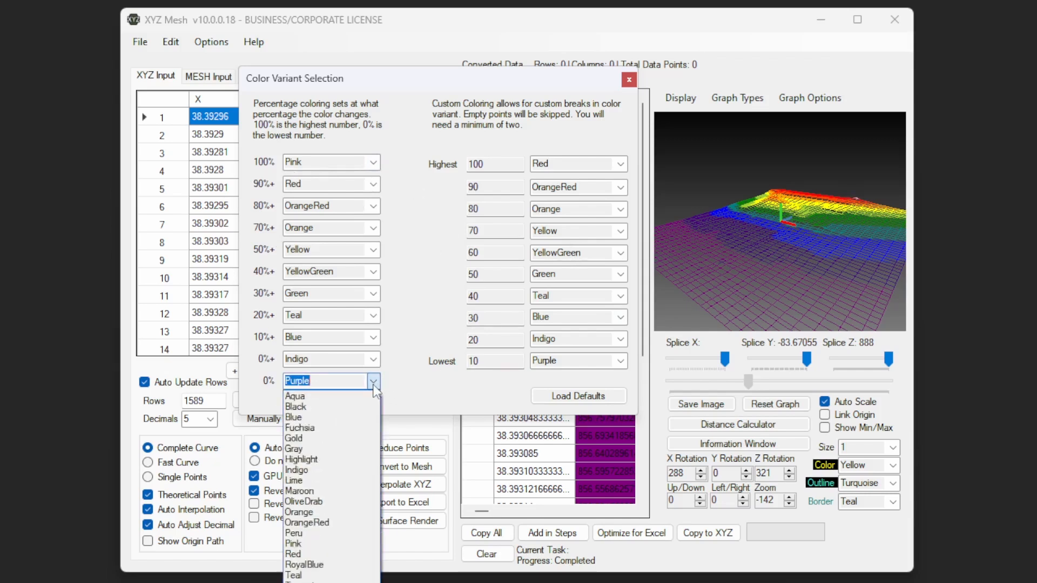
left_click(325, 480)
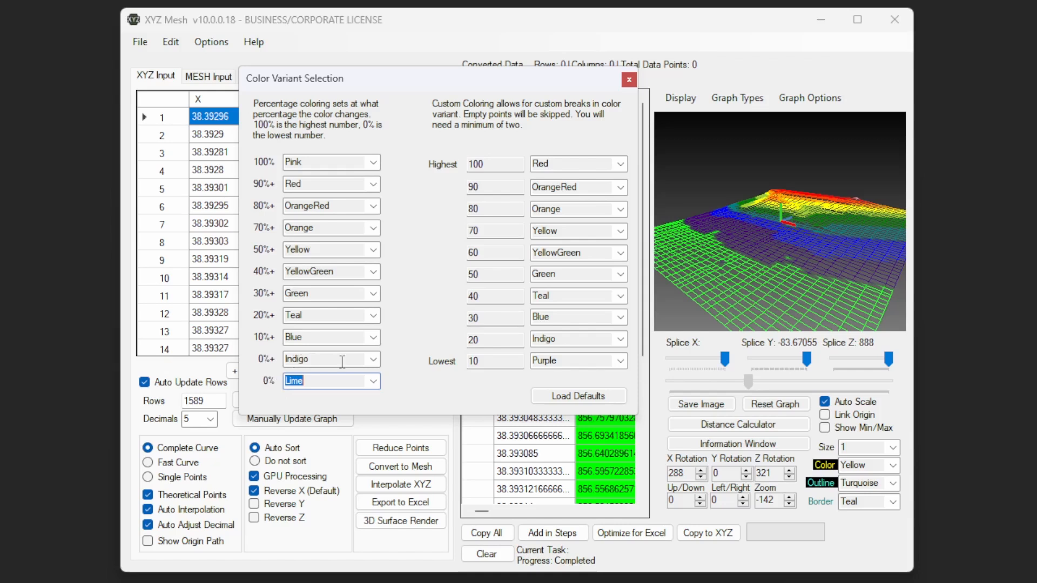
left_click(374, 360)
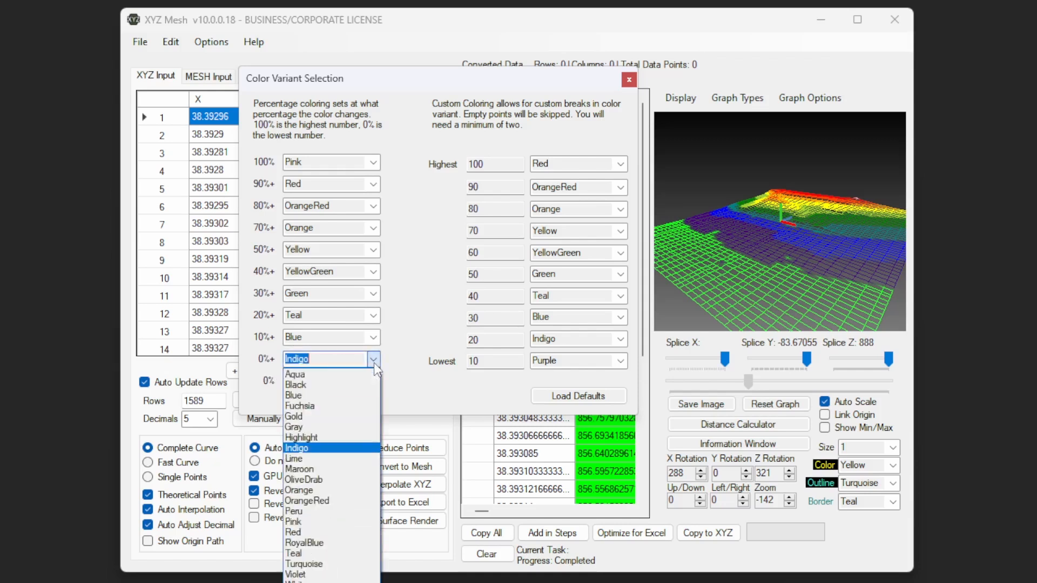
left_click(340, 413)
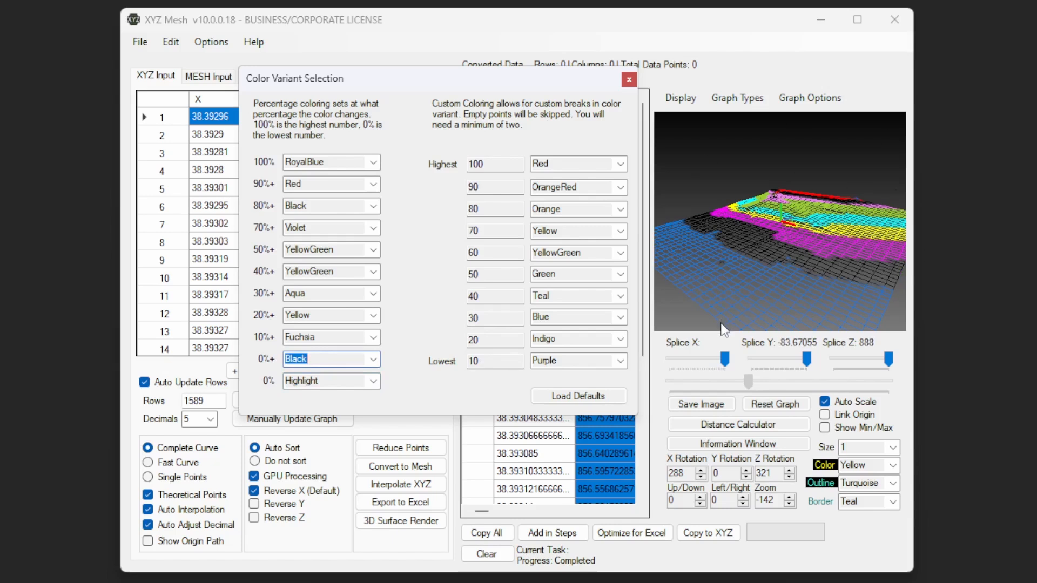
left_click(557, 398)
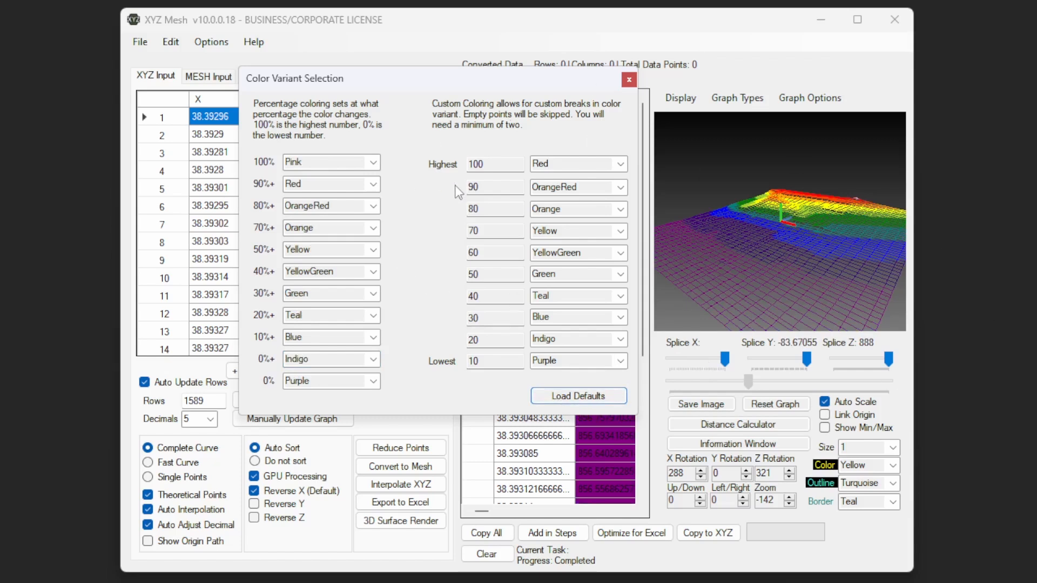
Step: Enter 33 as the highest custom color break and select the second break value
double_click(497, 165)
left_click(497, 165)
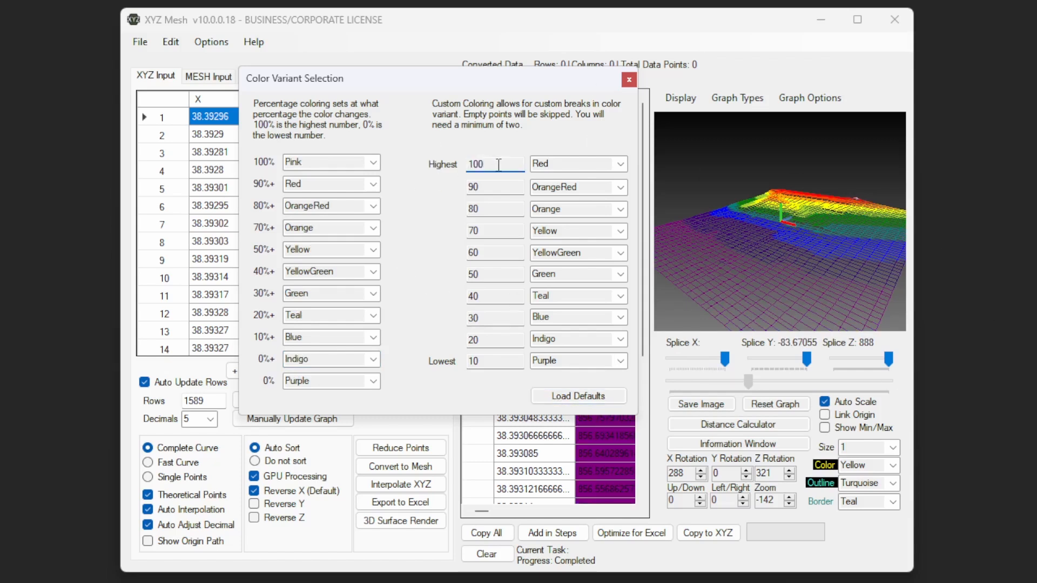
double_click(497, 166)
type("33")
double_click(510, 171)
left_click_drag(488, 187, 444, 185)
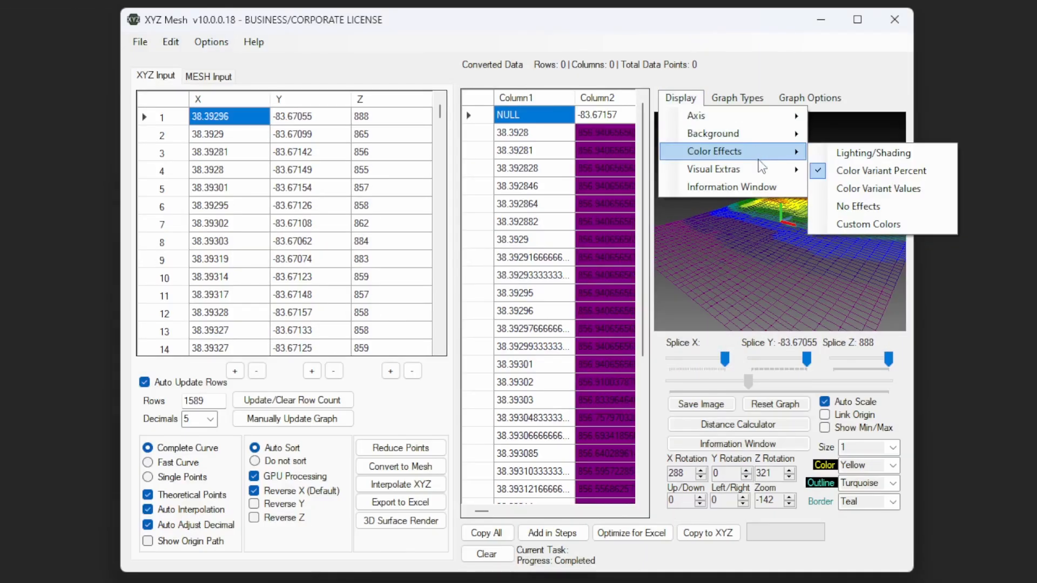
Step: Turn on the border box around the graph and rotate the mesh to inspect it
mouse_move(762, 172)
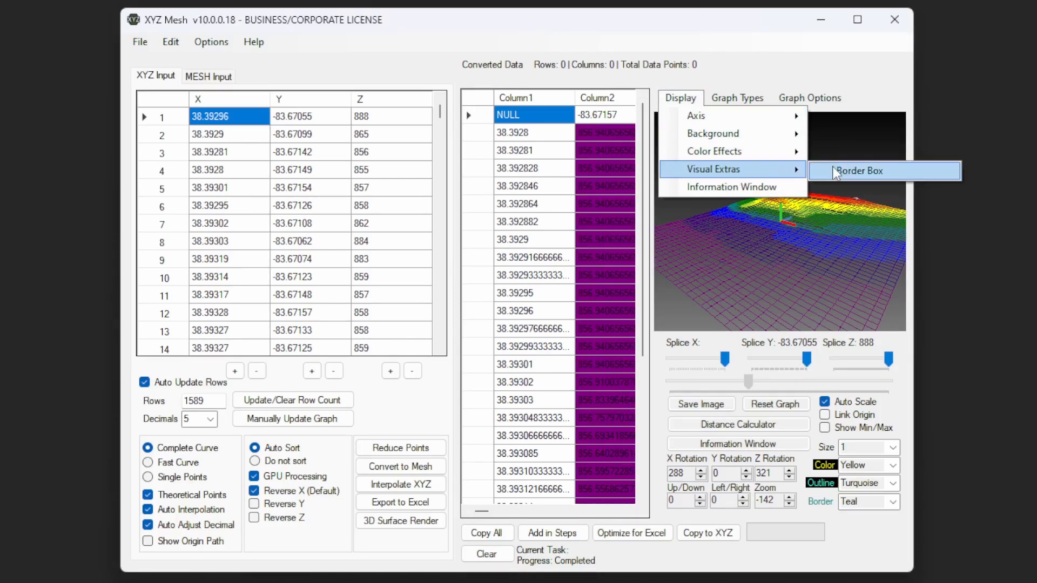
left_click(912, 170)
left_click_drag(721, 303, 780, 303)
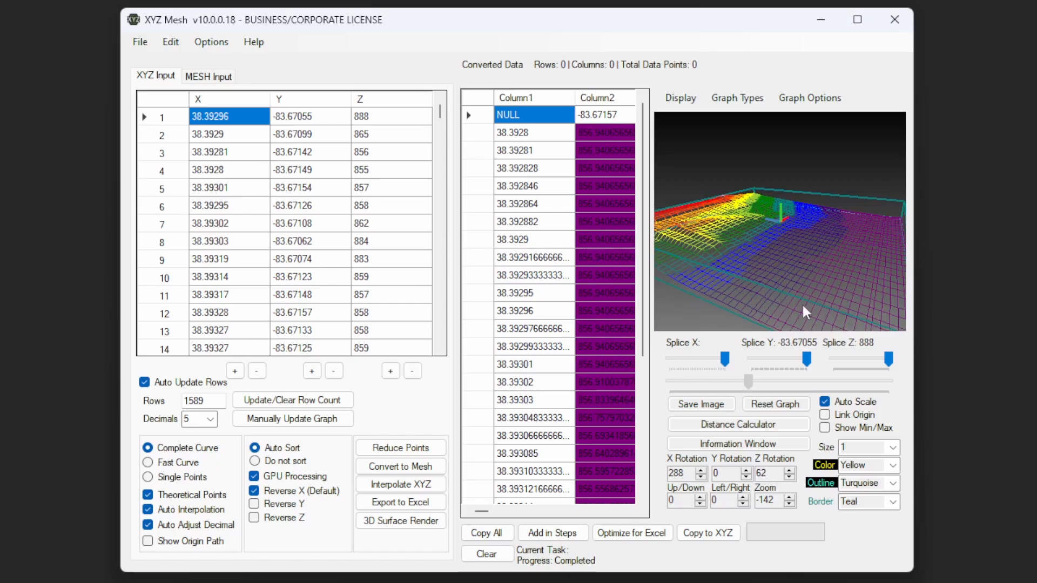
left_click_drag(821, 294, 786, 292)
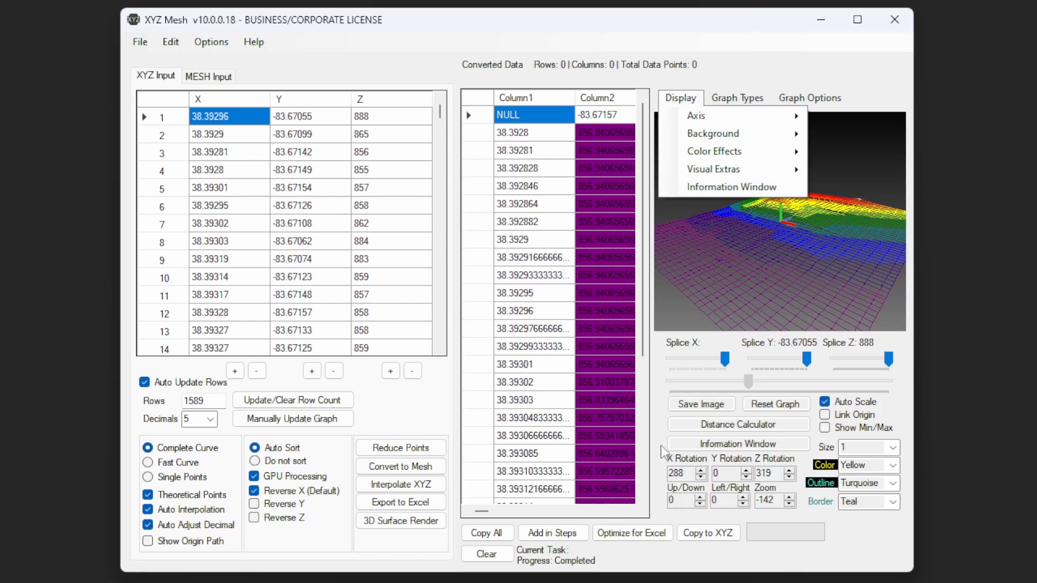
Step: Open the Information Window and examine the data point, grid size, lowest, highest and center values
left_click(725, 446)
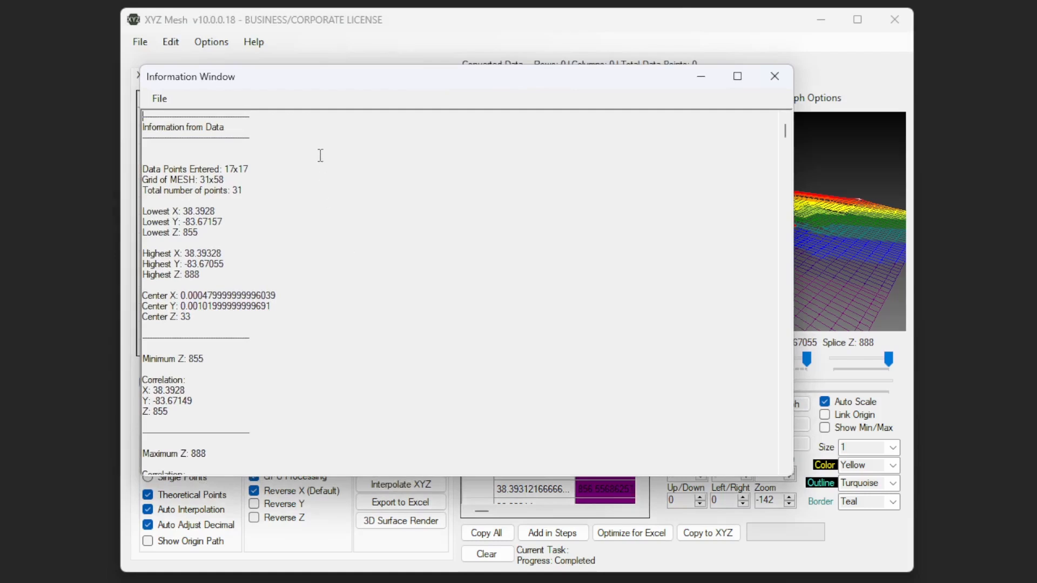
left_click_drag(321, 155, 335, 333)
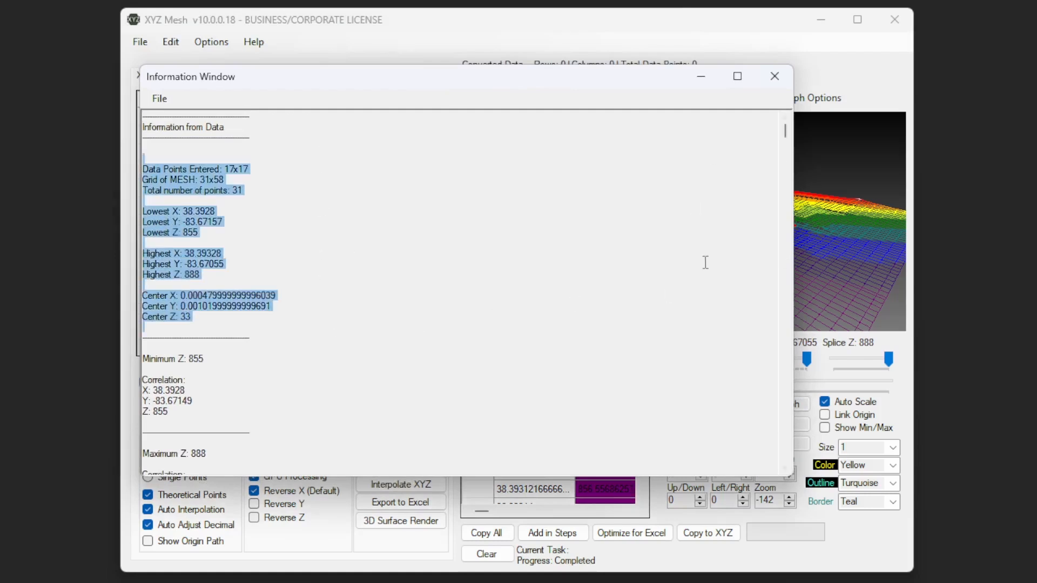
left_click(332, 260)
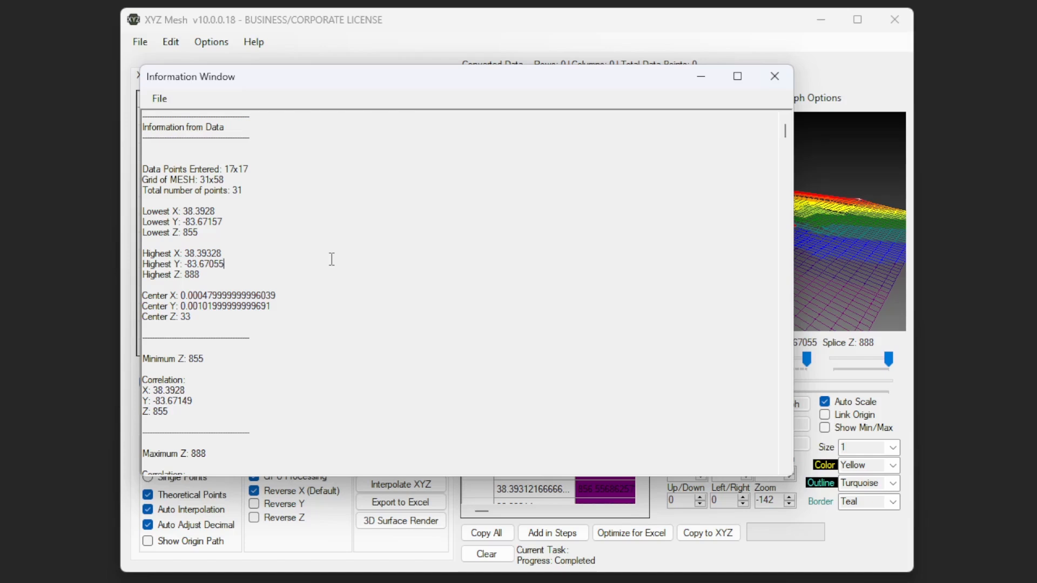
scroll(331, 259, "down", 5)
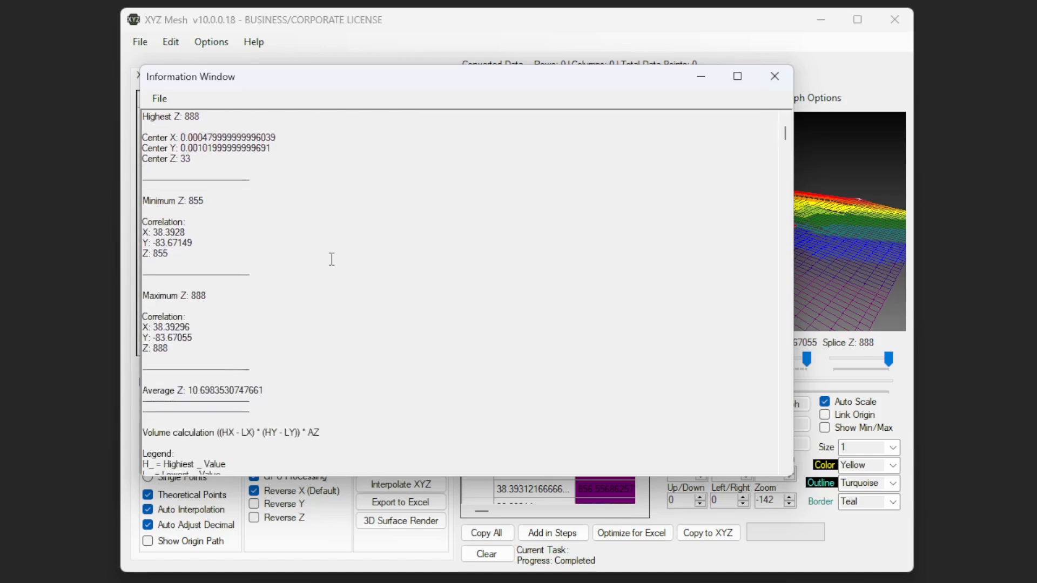
scroll(331, 259, "up", 5)
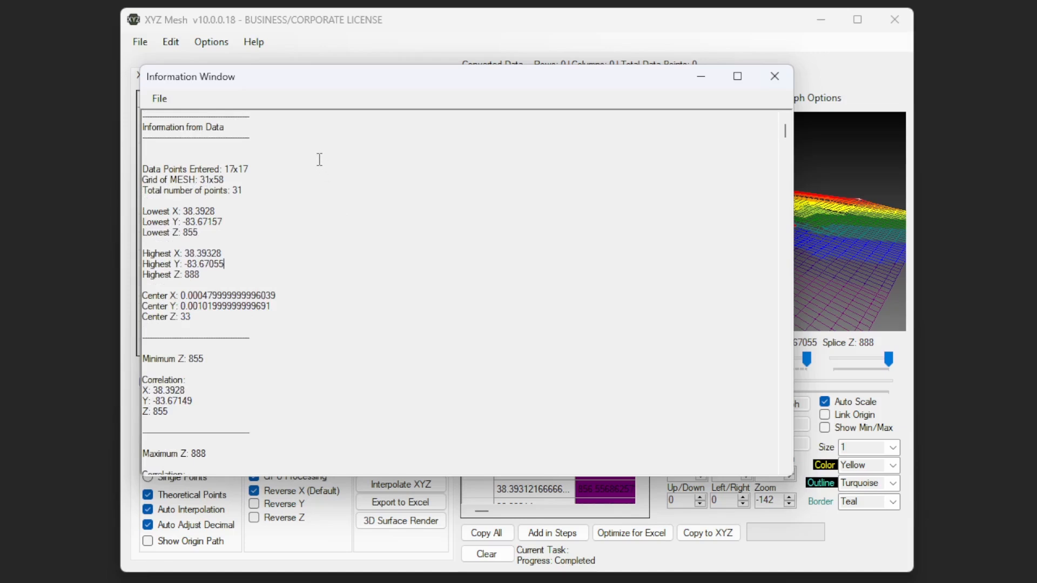
left_click_drag(319, 160, 341, 321)
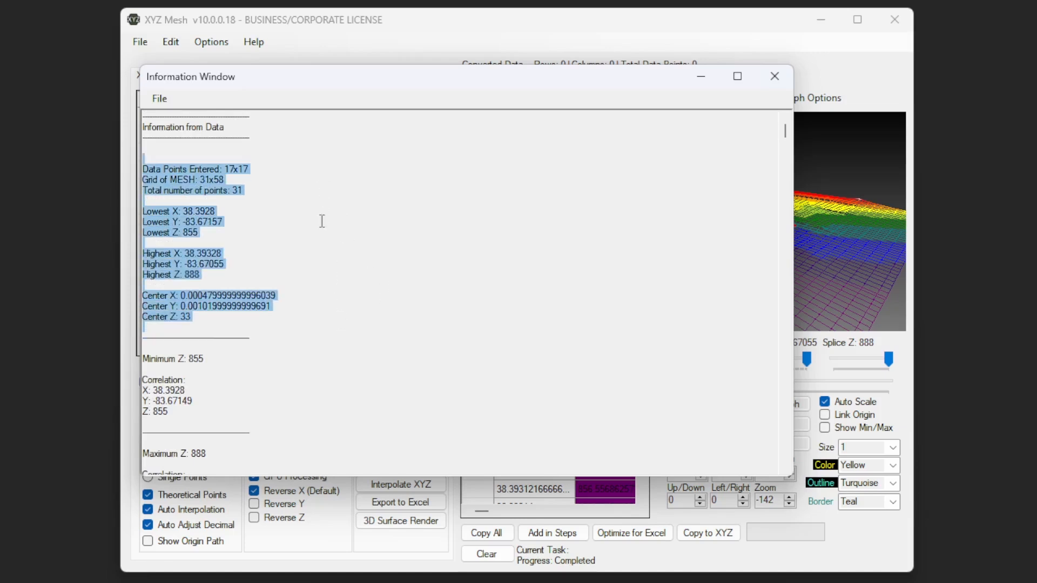
left_click(294, 174)
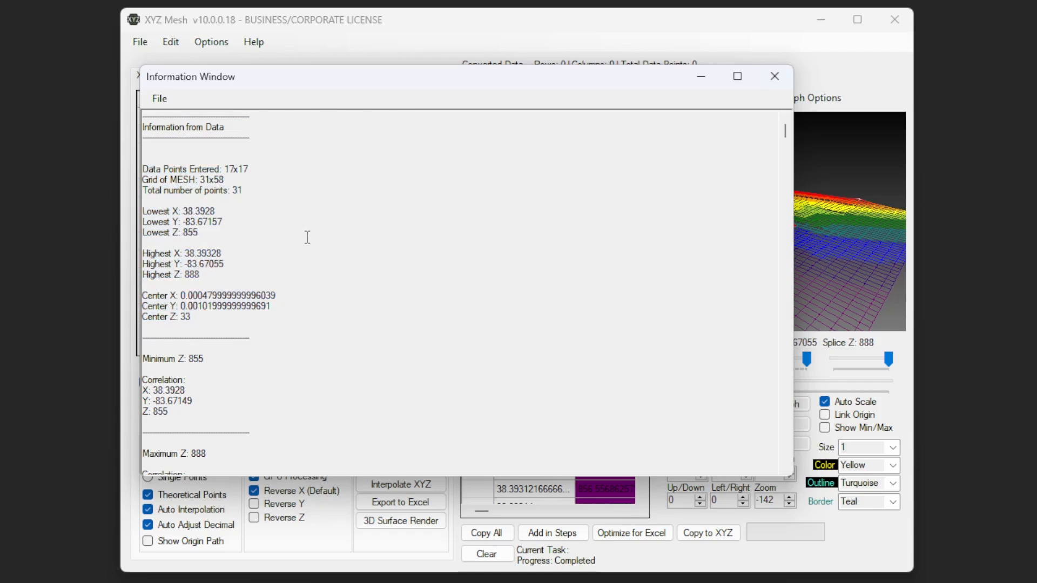
left_click_drag(286, 208, 333, 327)
Step: Examine the minimum, maximum and average Z sections and the volume calculation in the data report
scroll(355, 301, "down", 4)
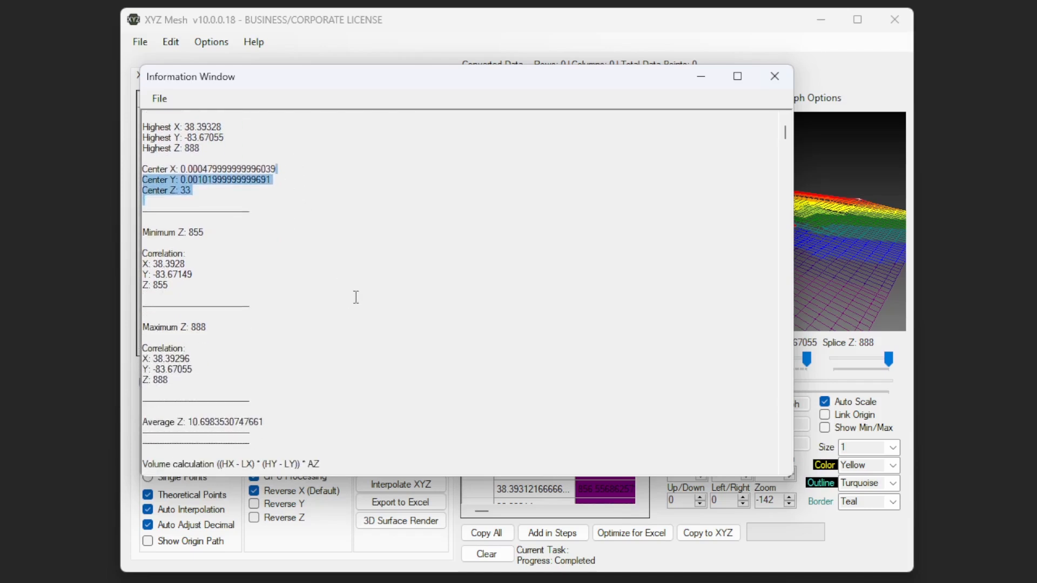
left_click_drag(324, 244, 322, 283)
scroll(326, 276, "down", 2)
left_click(326, 271)
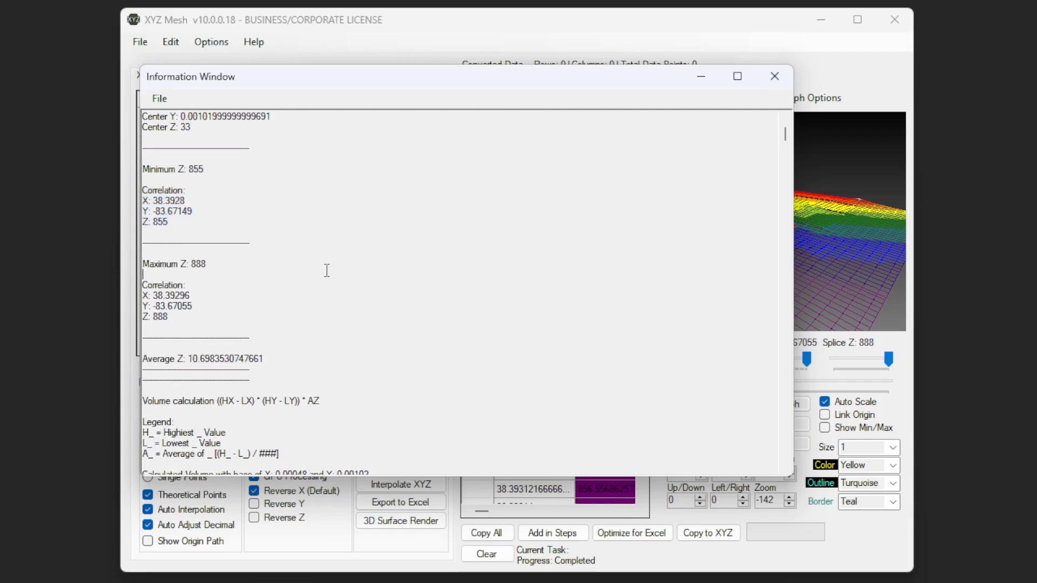
scroll(326, 271, "down", 4)
scroll(326, 270, "down", 4)
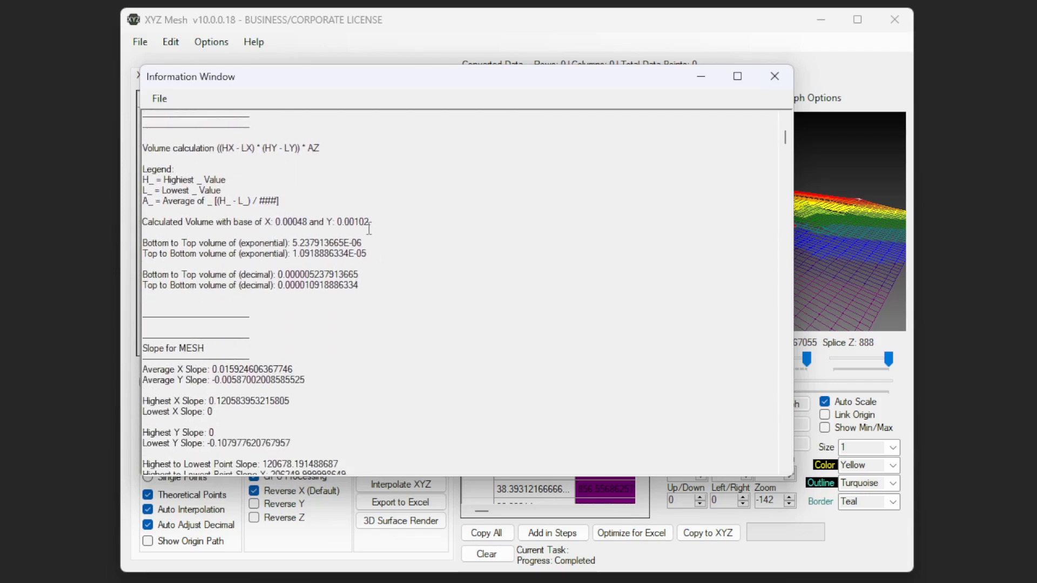
left_click_drag(365, 136, 373, 301)
left_click(406, 306)
left_click_drag(408, 221, 409, 297)
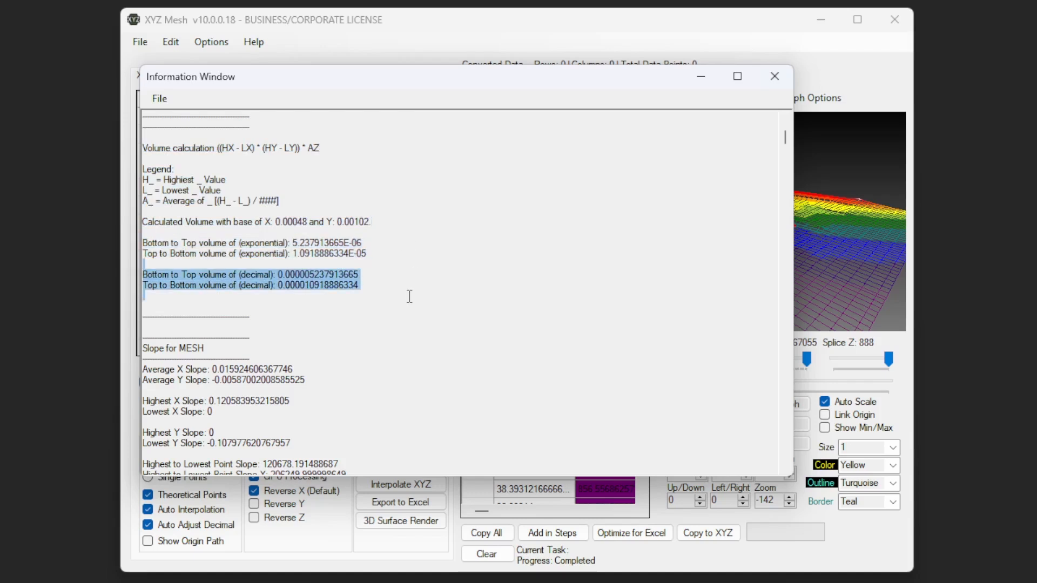
left_click(421, 300)
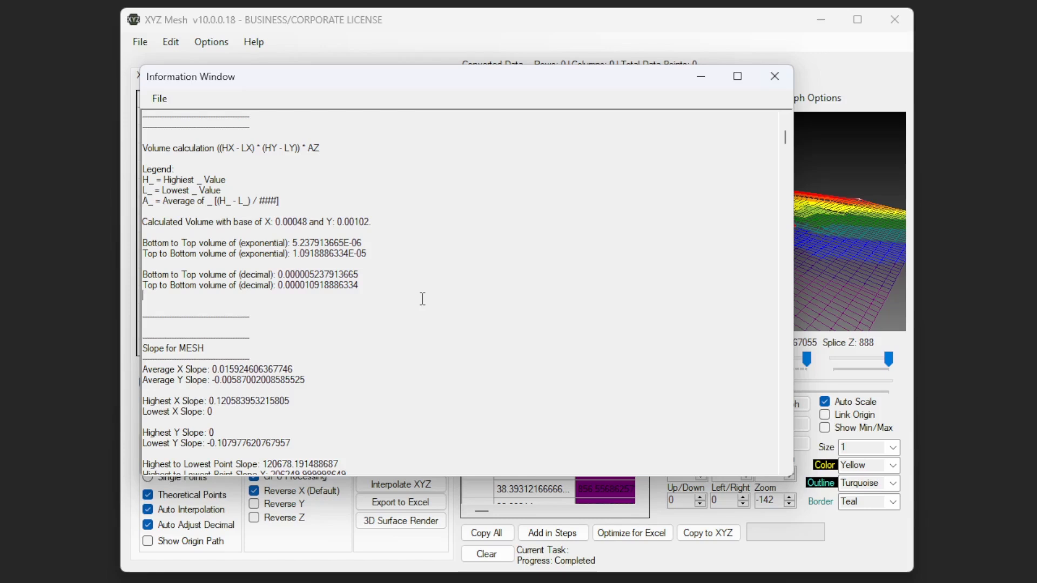
Step: Examine the mesh slope, sums, total surface area and separate cell sections of the data report
scroll(398, 238, "down", 5)
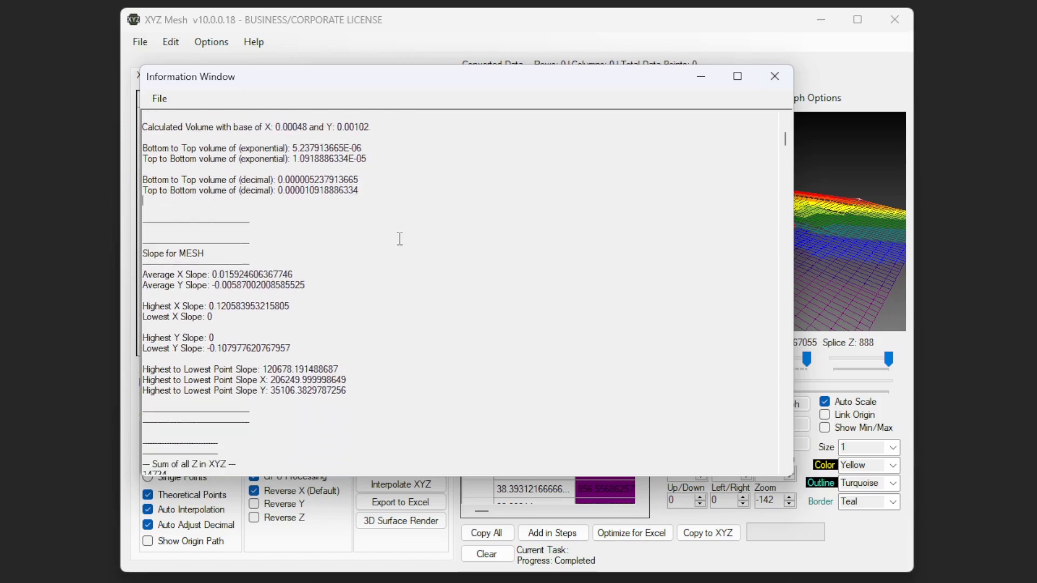
left_click(401, 239)
left_click_drag(384, 167, 403, 360)
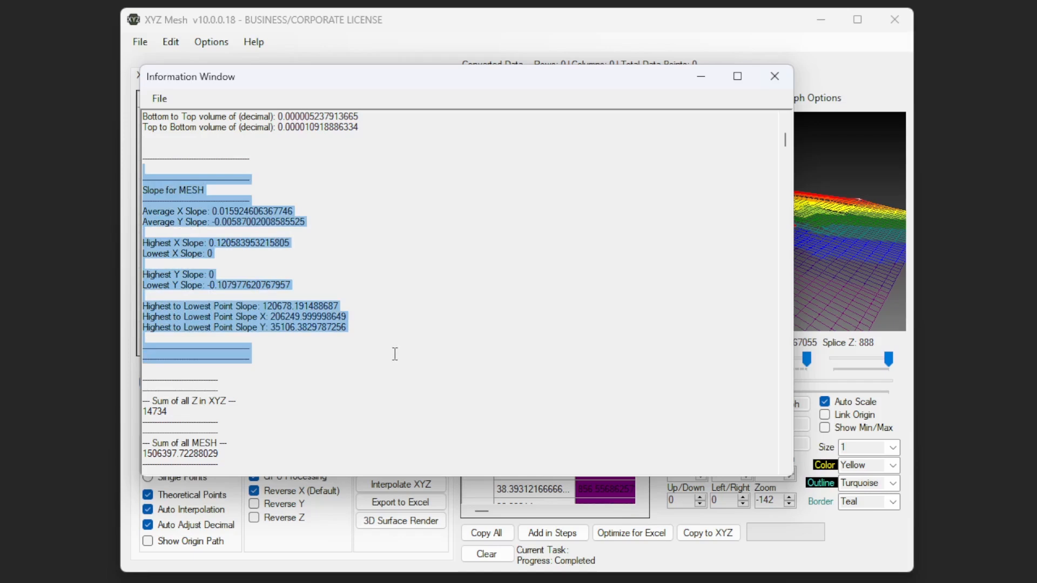
left_click(395, 334)
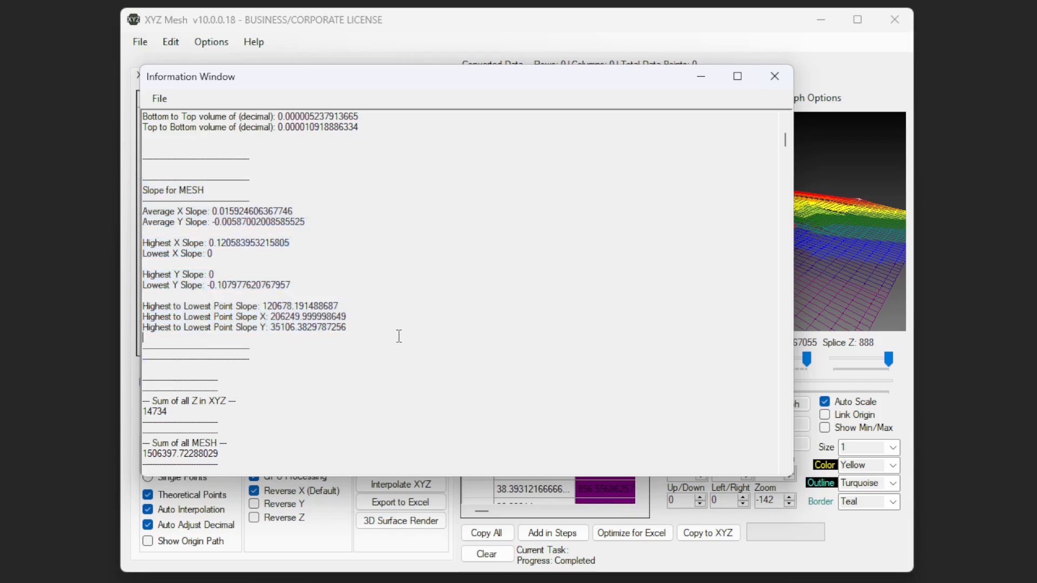
scroll(439, 229, "down", 4)
left_click_drag(440, 229, 513, 414)
scroll(510, 414, "down", 5)
scroll(511, 414, "down", 2)
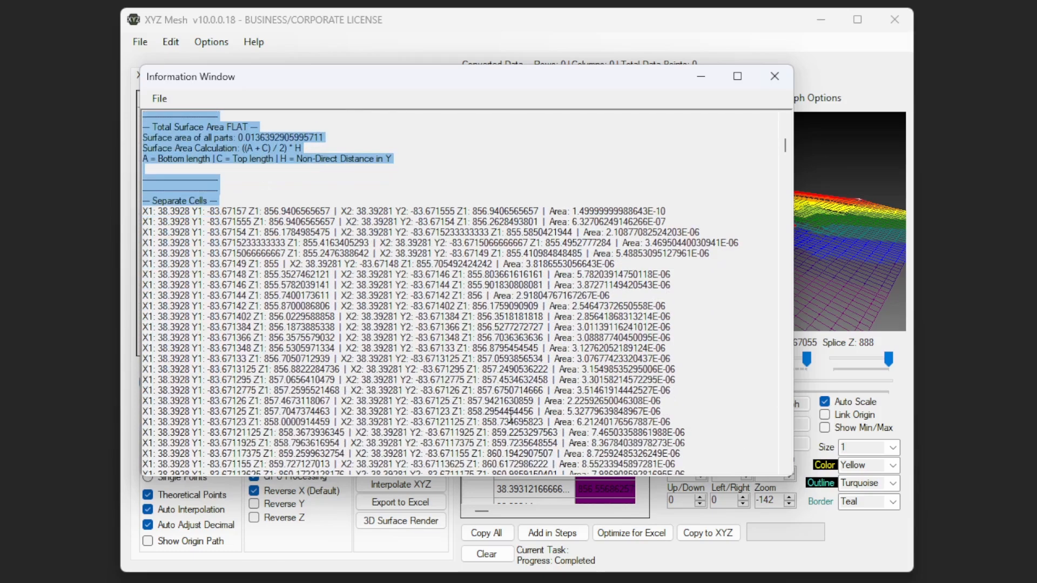
scroll(510, 415, "up", 3)
scroll(511, 415, "down", 9)
scroll(510, 414, "down", 3)
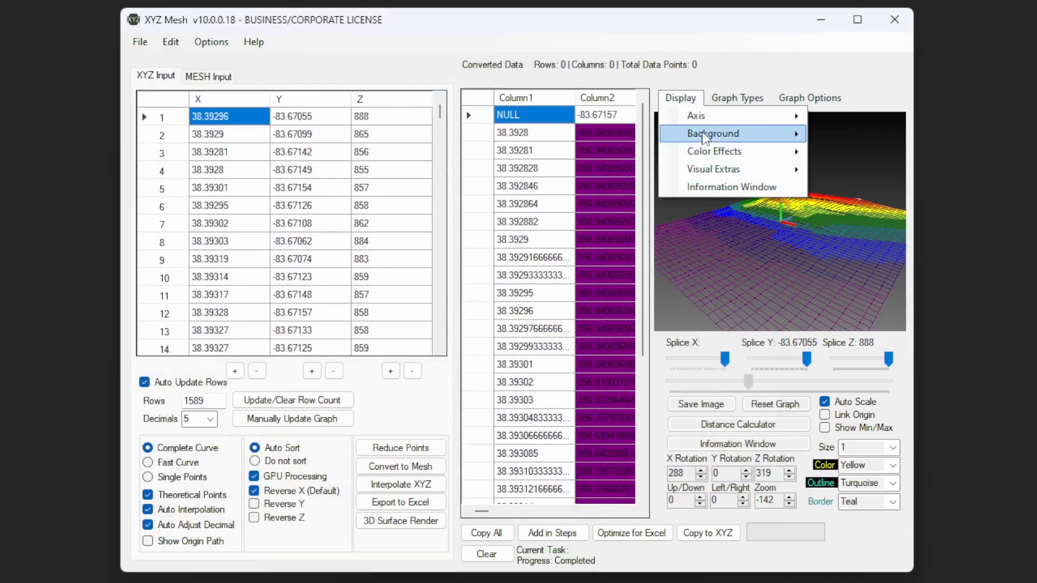
Step: Change the graph type to Points, set the size to 3 and rotate the graph to inspect it
mouse_move(729, 102)
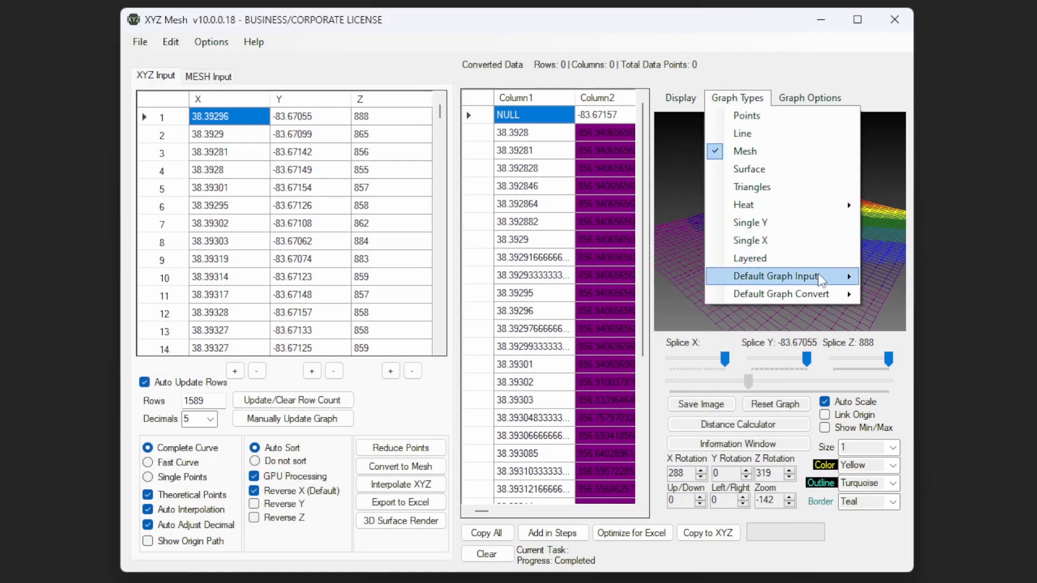
left_click(793, 116)
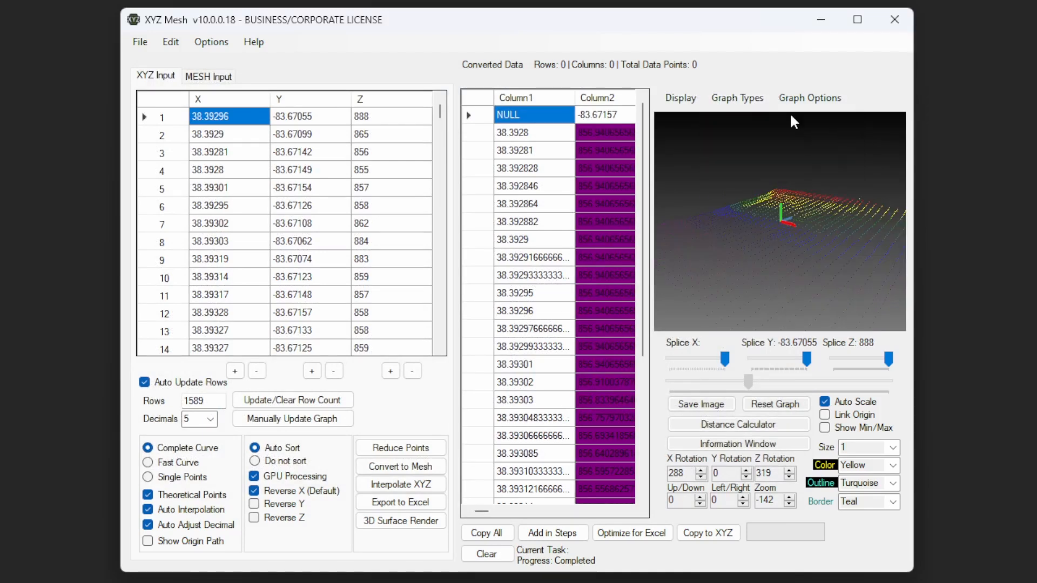
left_click(859, 448)
key("Down")
key("Down")
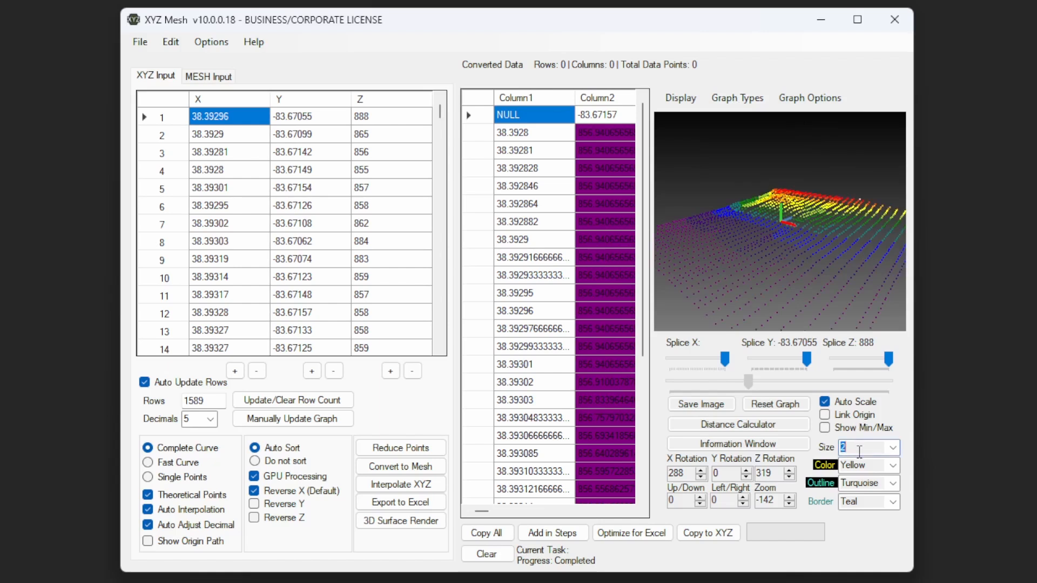
left_click_drag(743, 281, 731, 228)
Step: Switch the graph type to Line and back to Mesh to compare them
left_click(737, 98)
left_click(748, 140)
left_click(738, 98)
left_click(746, 151)
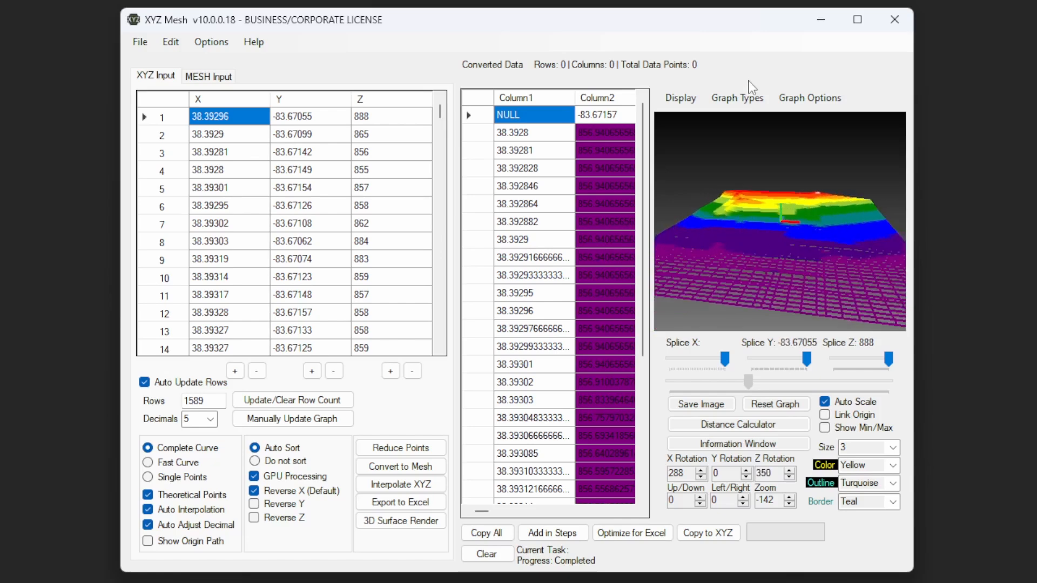
Step: Set the graph type to Surface and inspect the graph from another angle and at different zoom levels
left_click(738, 98)
left_click(745, 171)
left_click_drag(843, 206, 732, 236)
scroll(762, 235, "up", 5)
scroll(763, 237, "down", 7)
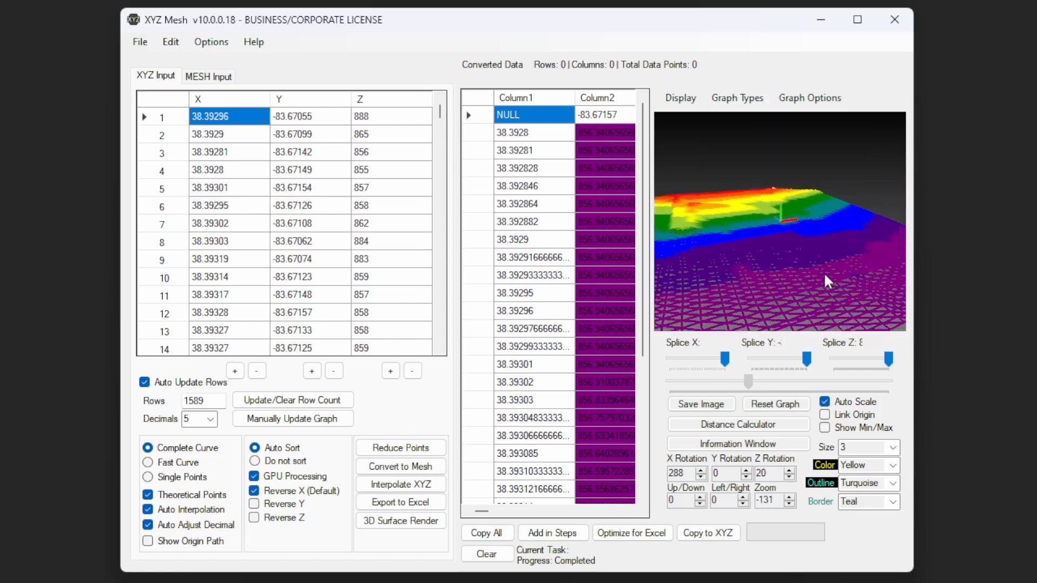
Step: Rotate and zoom the triangle graph to inspect it, and set the graph size to 1
left_click_drag(825, 271, 808, 270)
scroll(808, 272, "up", 2)
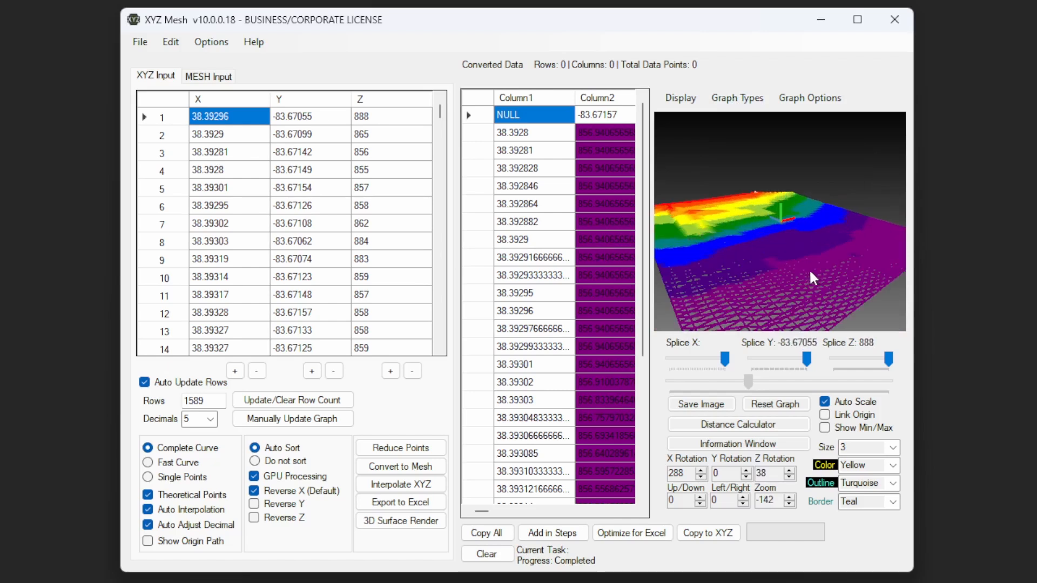
left_click(848, 446)
type("1")
Step: Display the graph as a solid heat map, switch it to the grid heat map, and inspect it from another angle
left_click(737, 98)
mouse_move(764, 206)
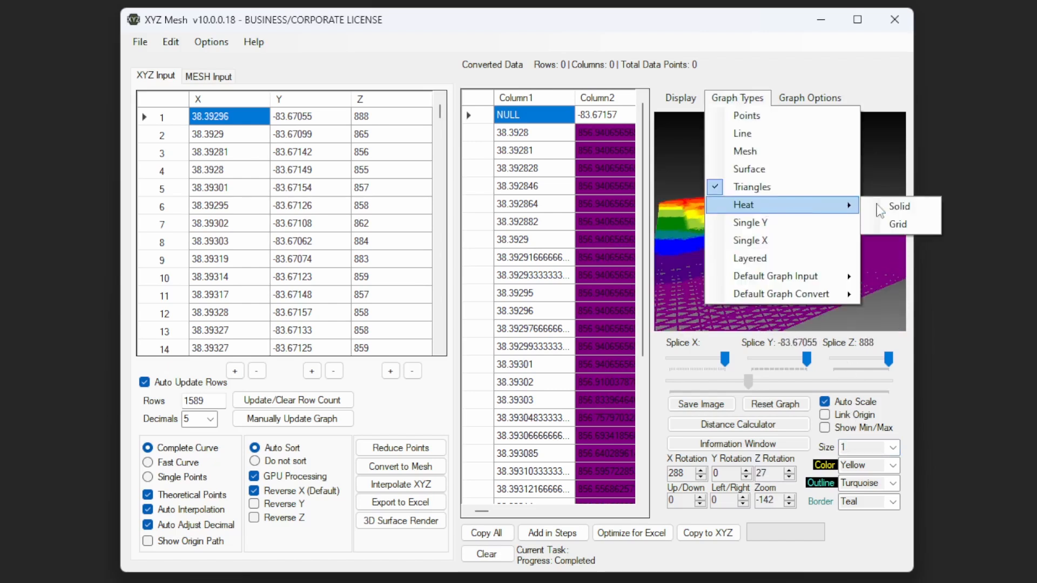
left_click(901, 206)
left_click(733, 110)
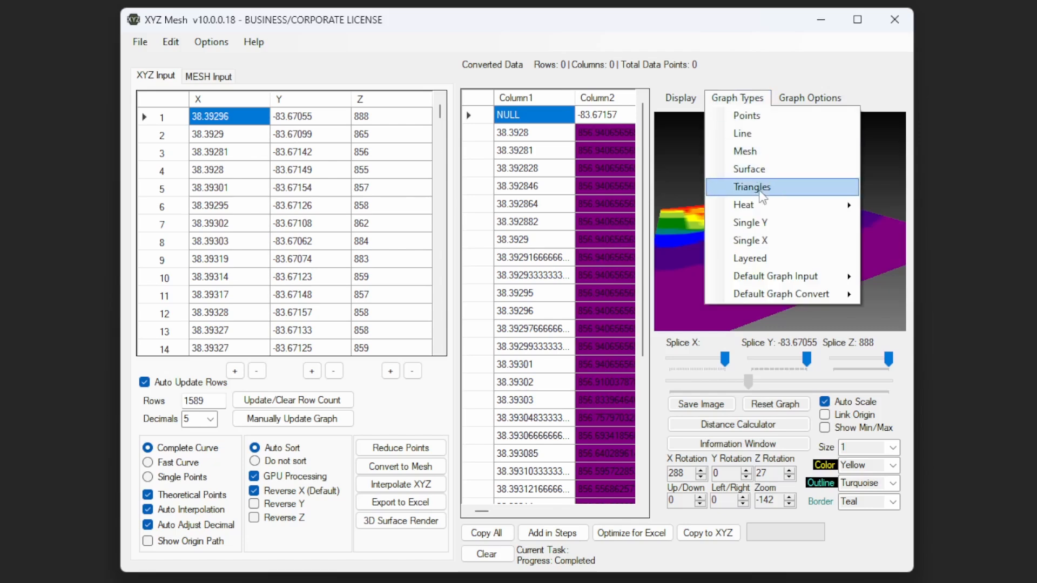
mouse_move(764, 206)
left_click(901, 224)
left_click_drag(760, 259, 820, 196)
Step: Set the graph type to Single Y and sweep Splice Y down from its maximum to inspect the profiles
left_click(738, 100)
left_click(778, 218)
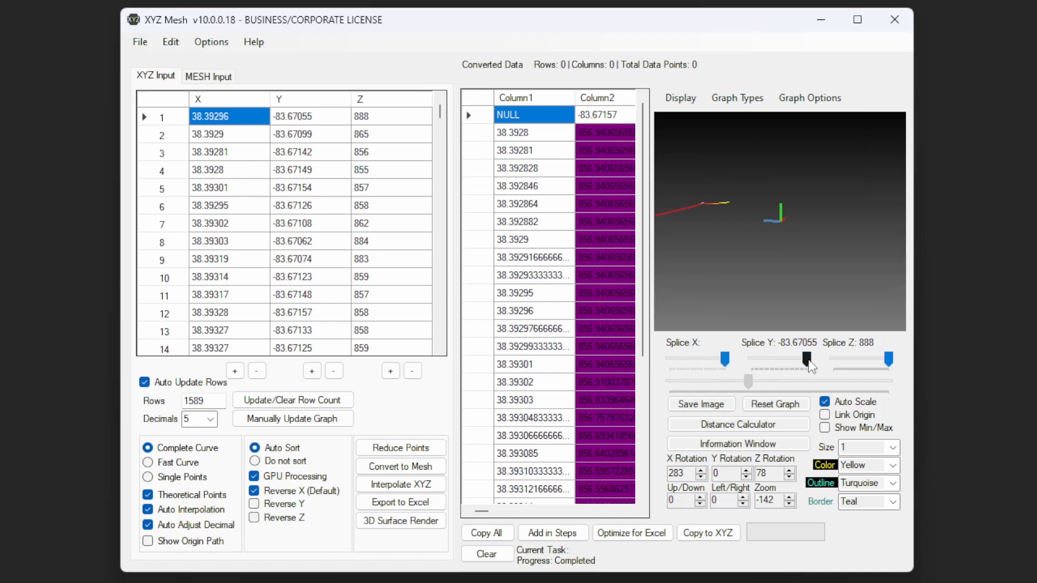
left_click_drag(806, 360, 719, 354)
Step: Examine the default graph type options for input data and for converted data
left_click(737, 98)
mouse_move(815, 281)
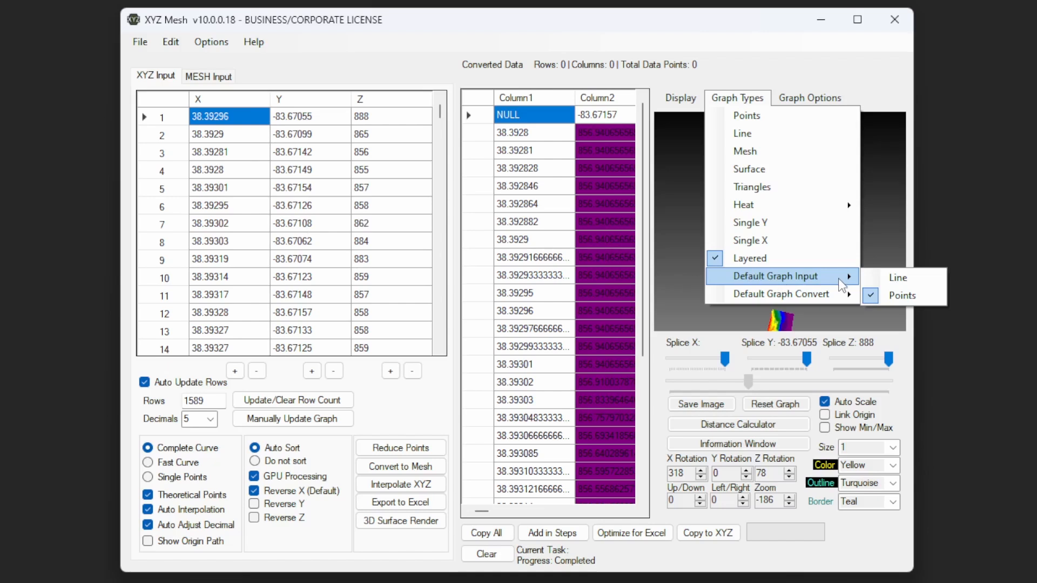
left_click(917, 287)
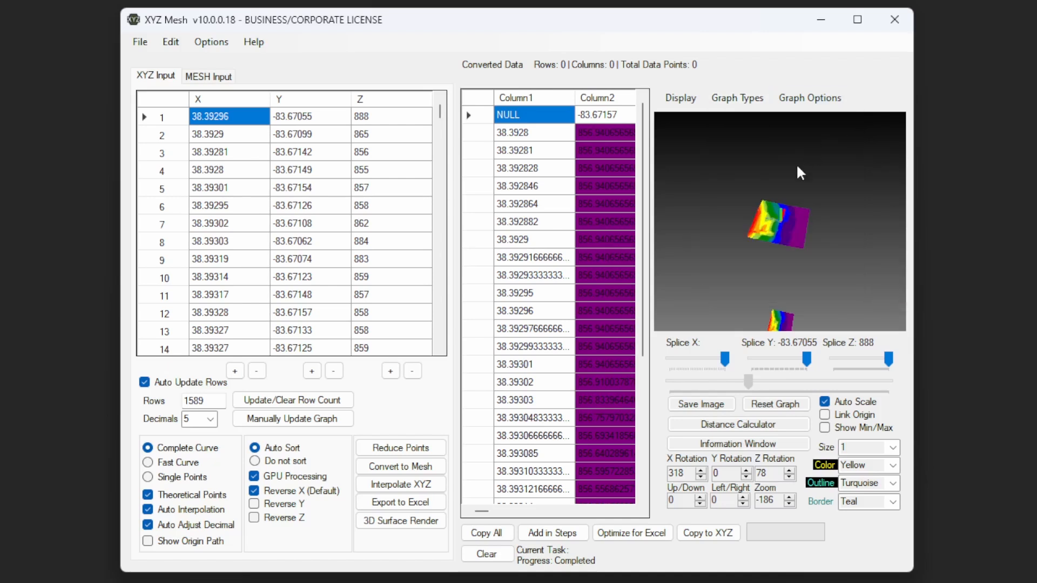
left_click(732, 103)
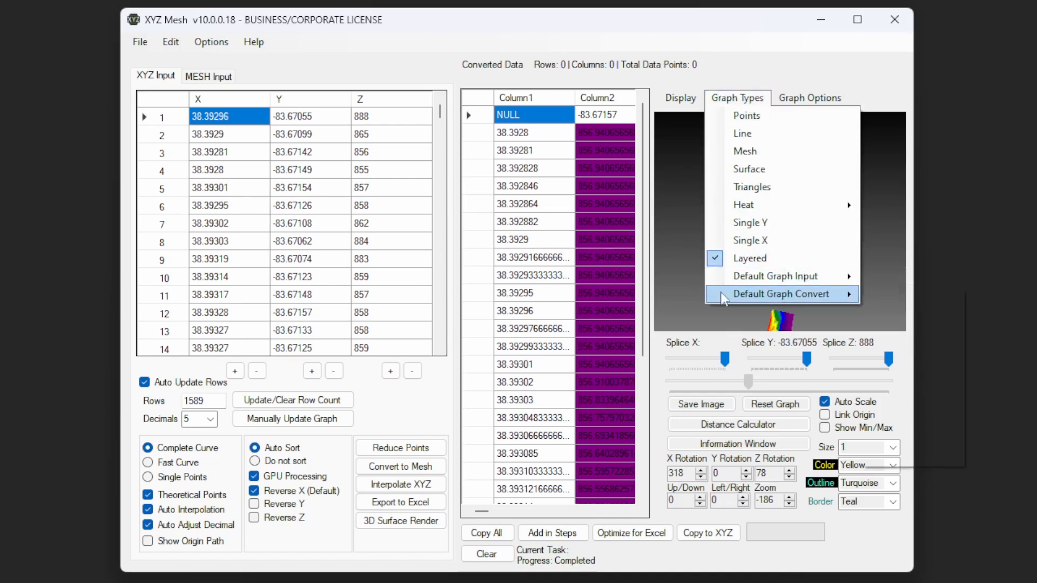
mouse_move(746, 296)
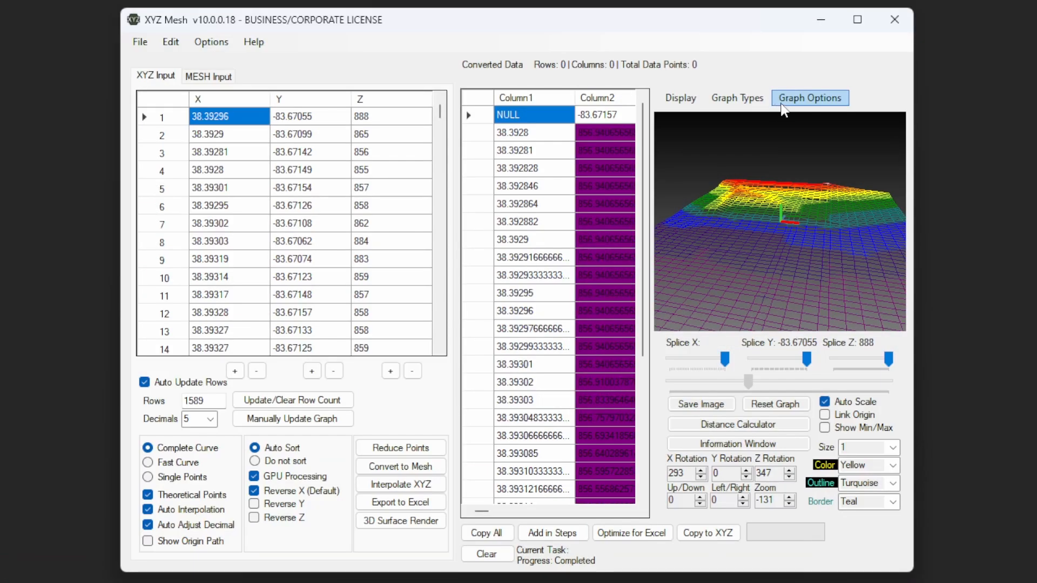
Step: Switch the graph's window state from docked to Floating Window
left_click(783, 108)
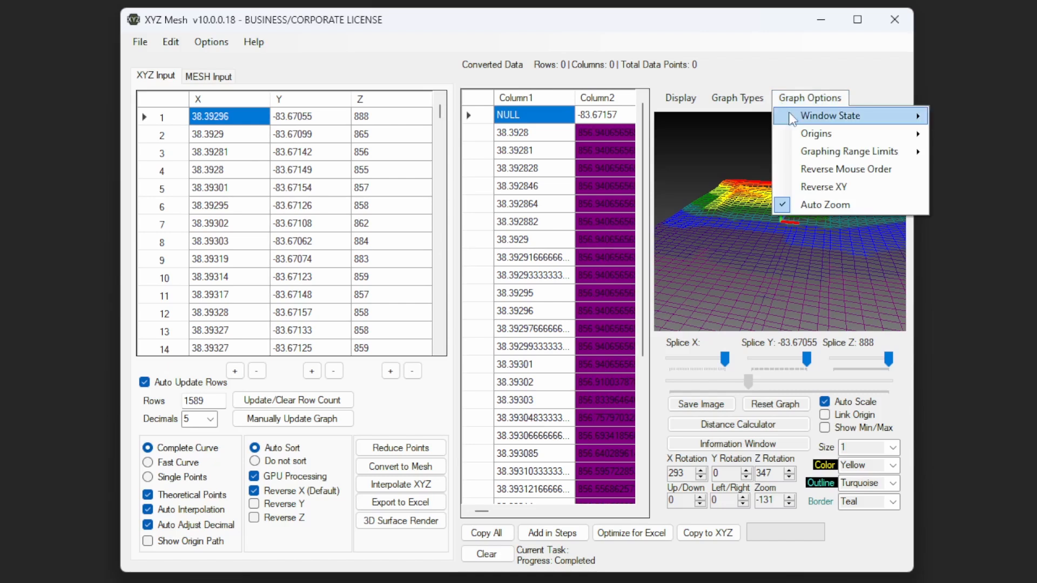
mouse_move(799, 116)
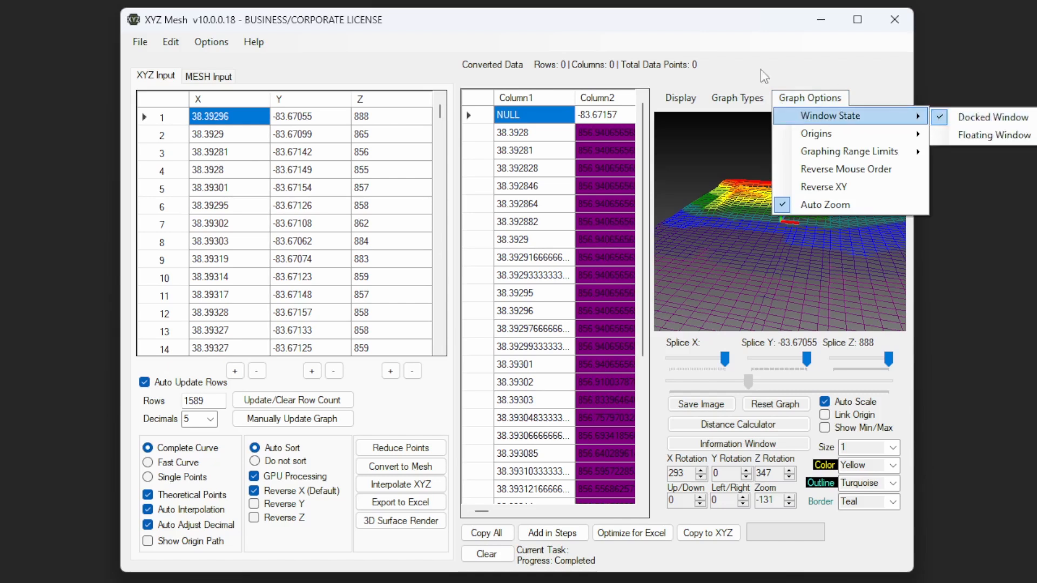
left_click(681, 98)
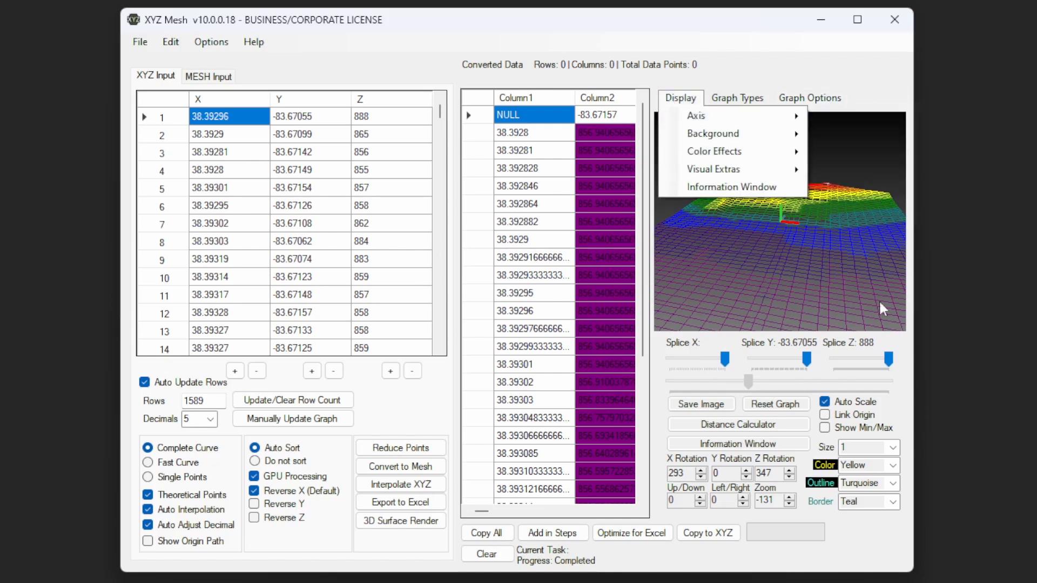
mouse_move(809, 97)
mouse_move(831, 116)
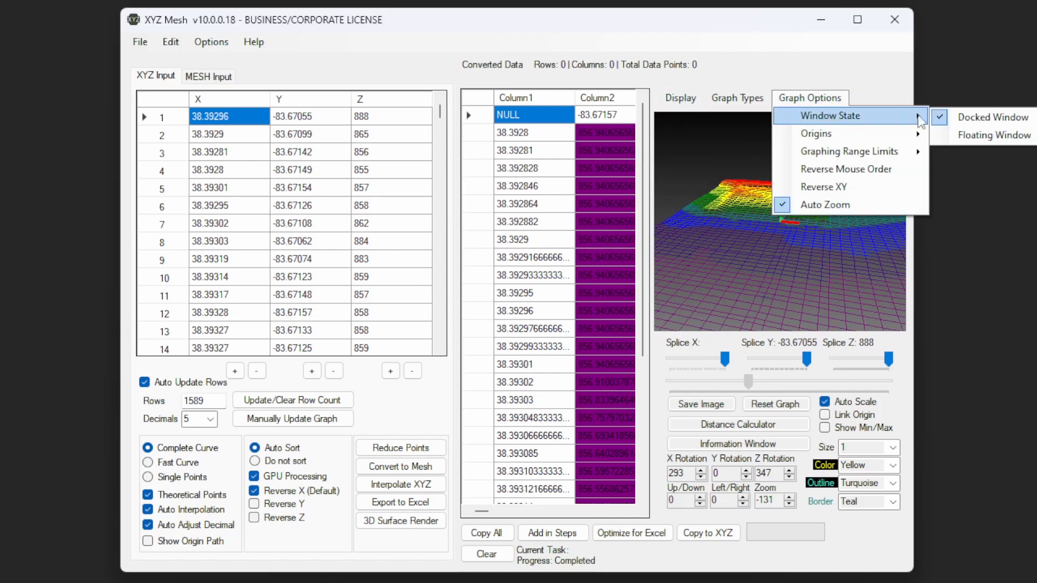
left_click(974, 133)
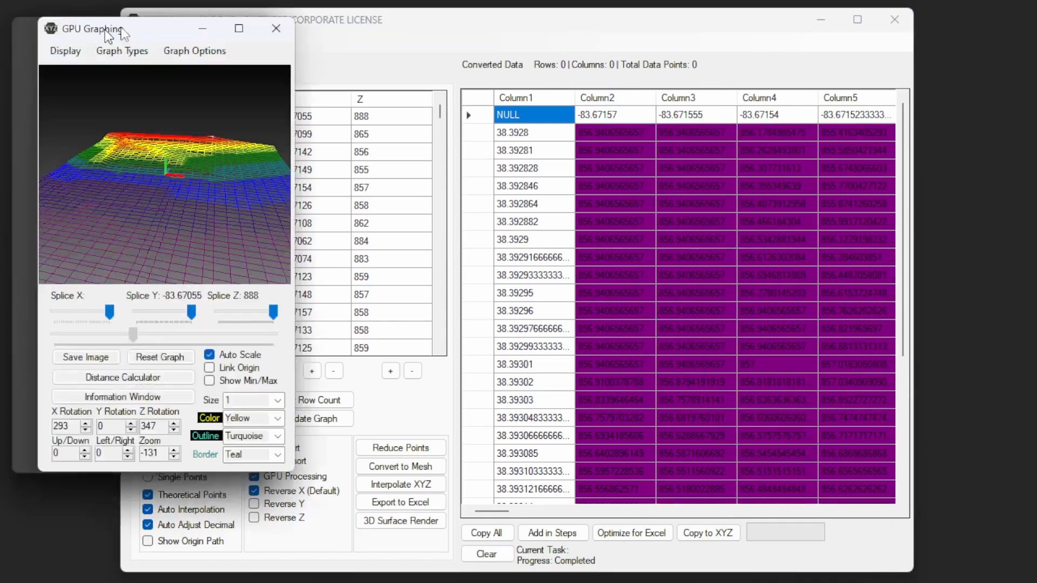
Step: Move the floating graph window over the main window, enlarge it to nearly the same size, and rotate the mesh
left_click_drag(105, 31, 233, 32)
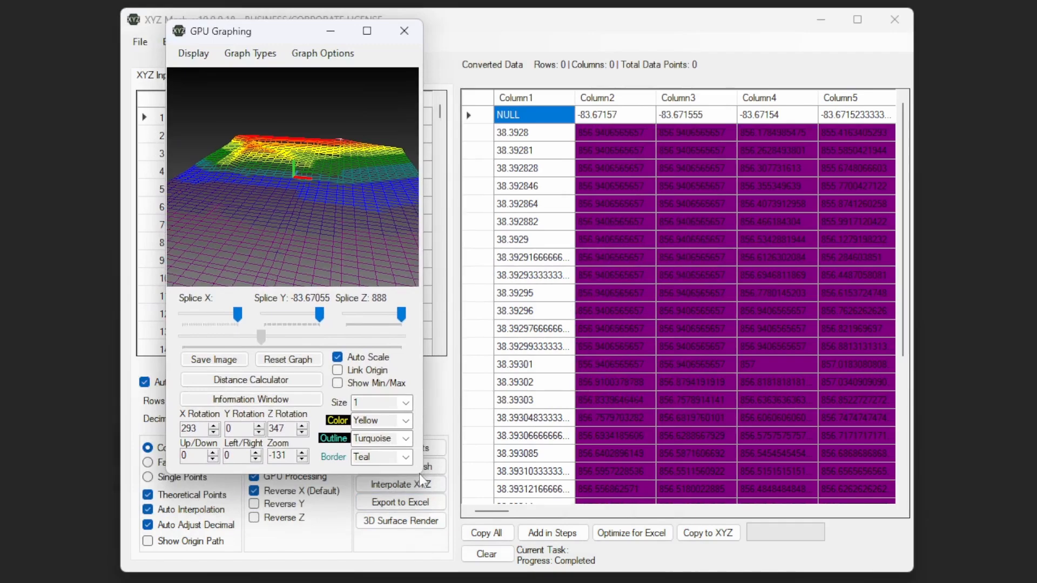
left_click_drag(421, 474, 945, 571)
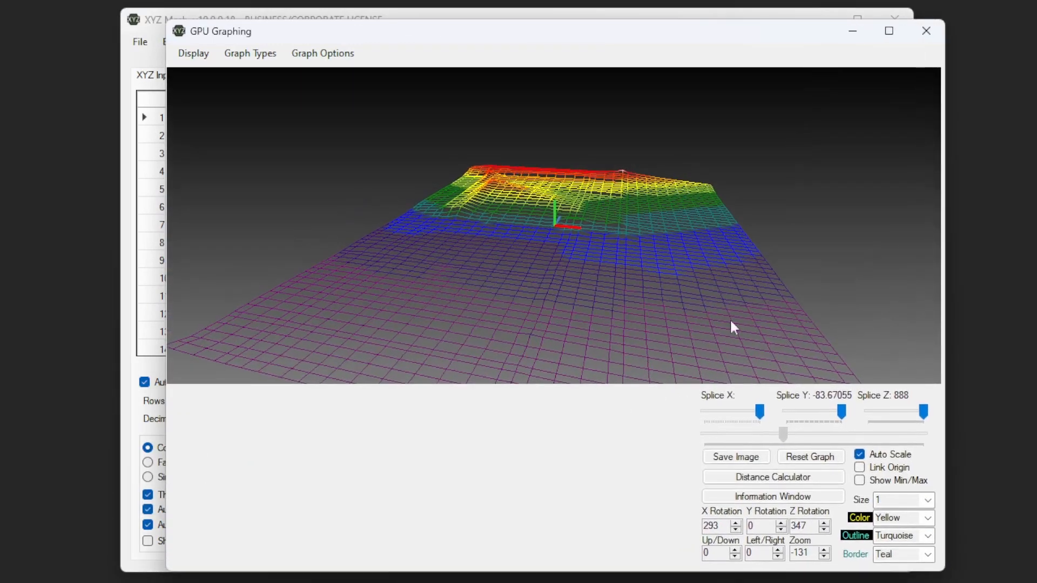
left_click_drag(497, 291, 631, 270)
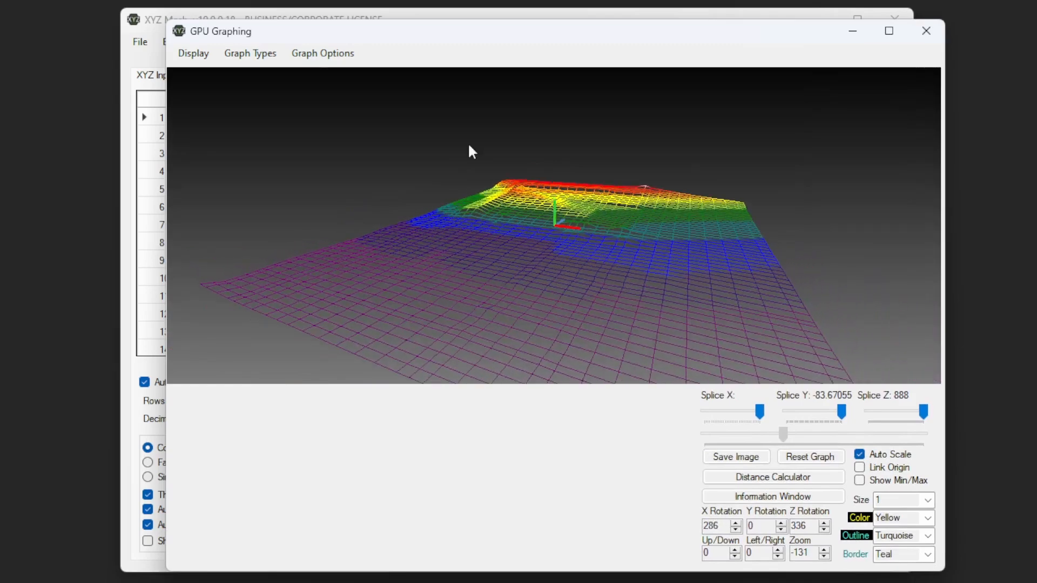
Step: Review the window state options and close the floating graph window to dock the graph again
left_click(313, 54)
mouse_move(345, 70)
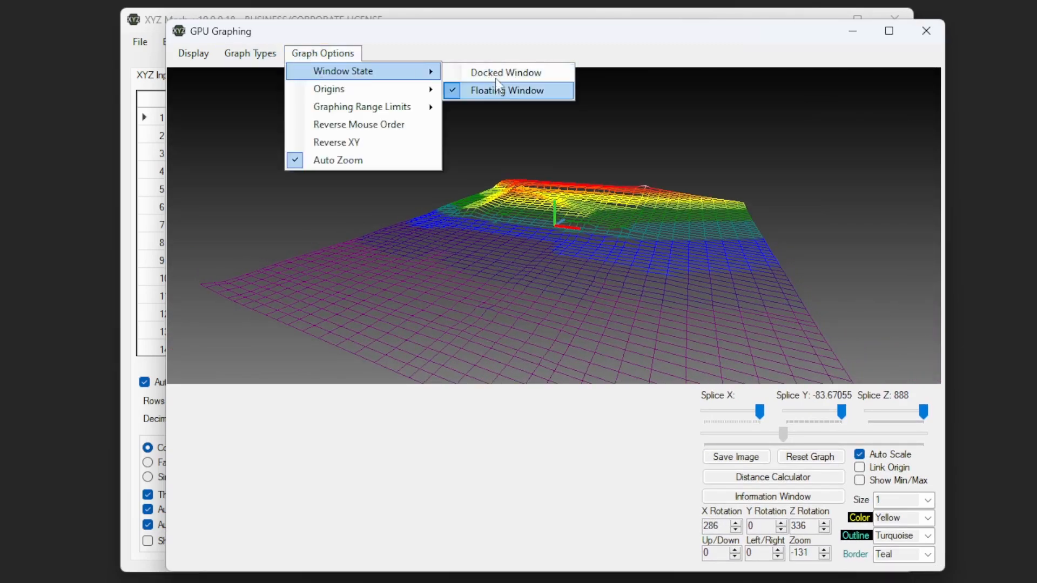
left_click(791, 40)
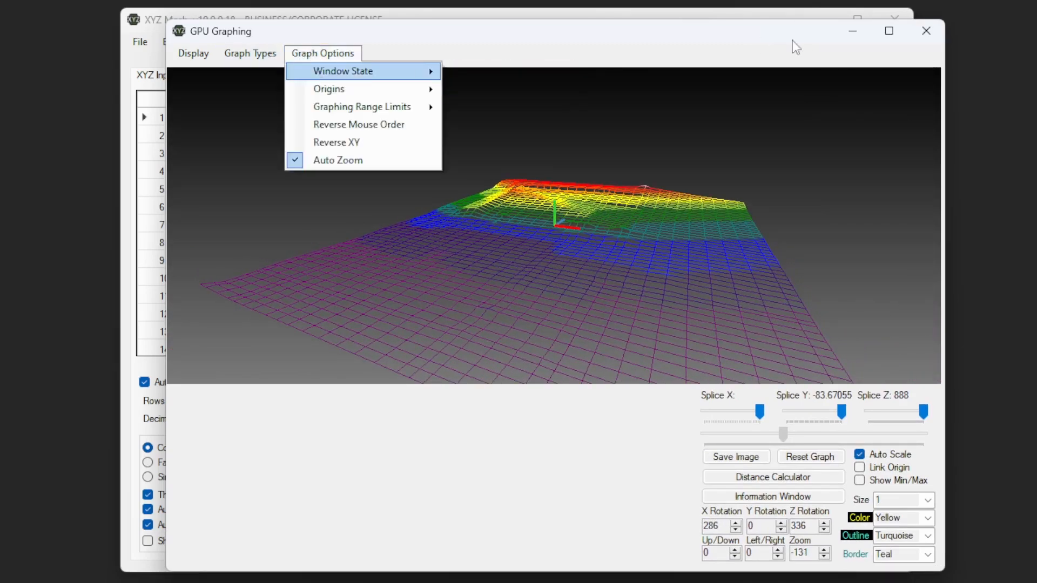
left_click(926, 32)
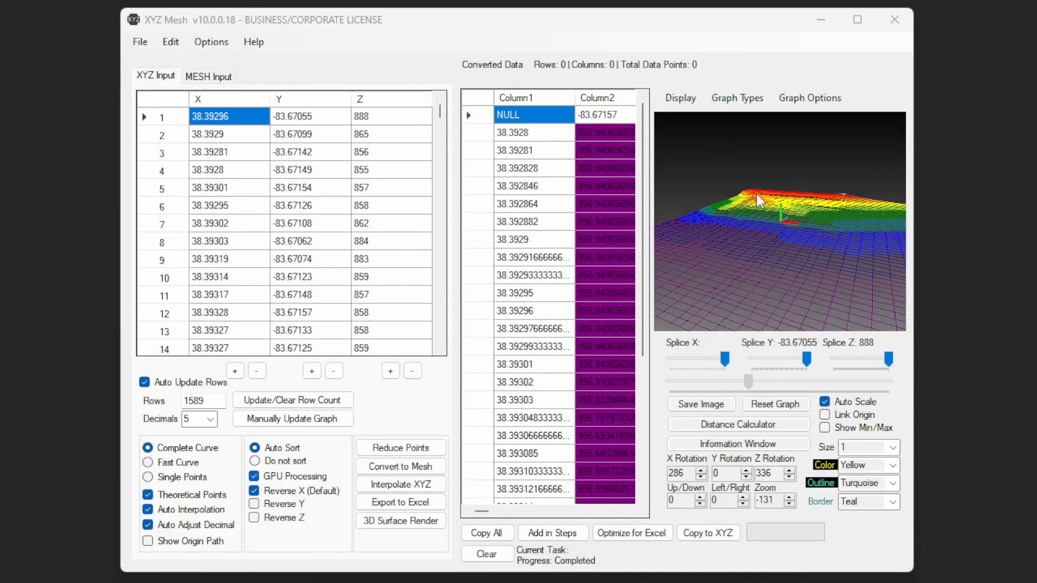
Step: Examine the graph's Origins options and rotate the mesh back and forth around its origin
left_click(809, 97)
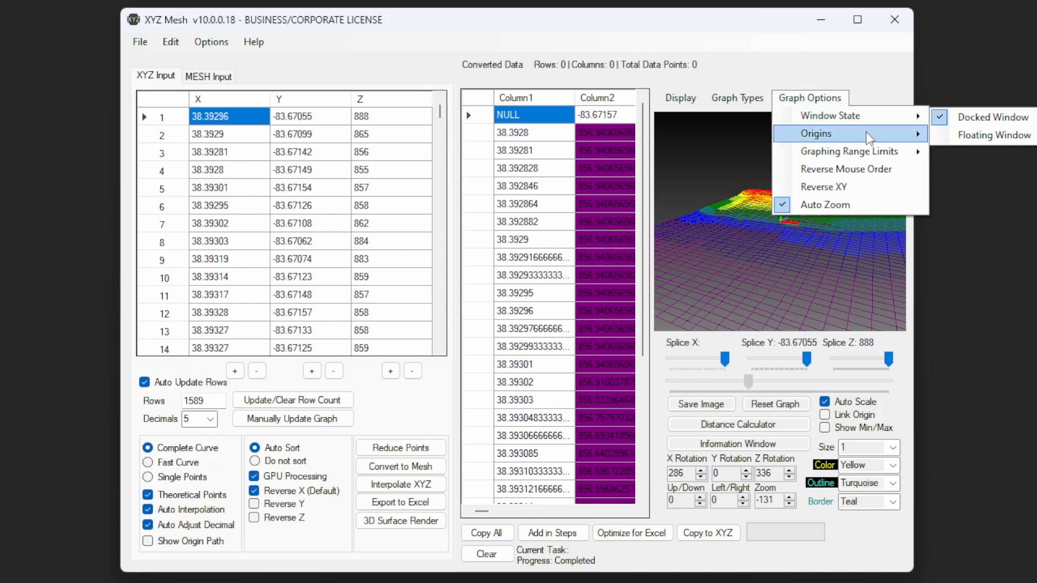
mouse_move(866, 134)
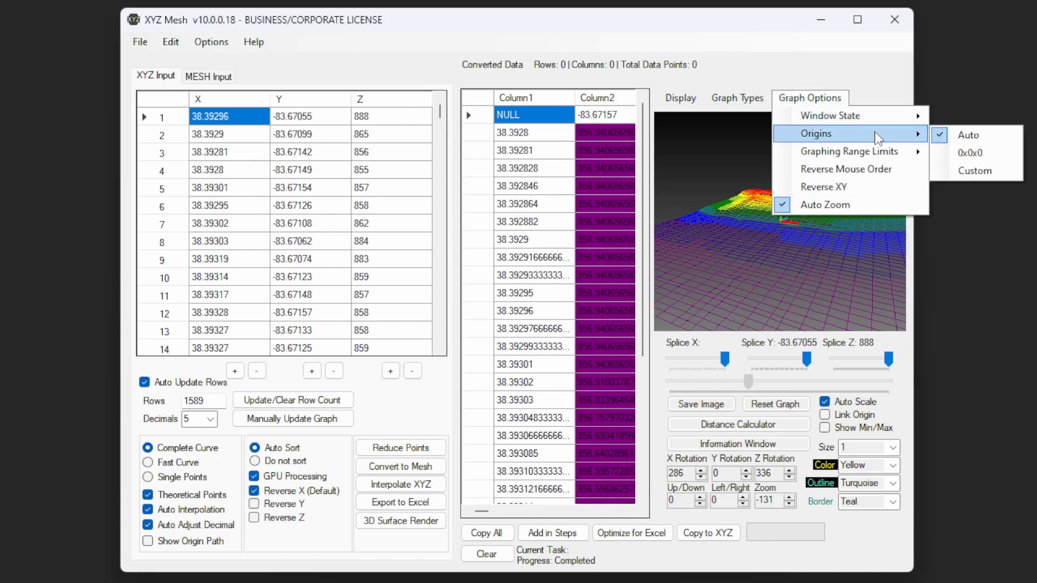
left_click(796, 239)
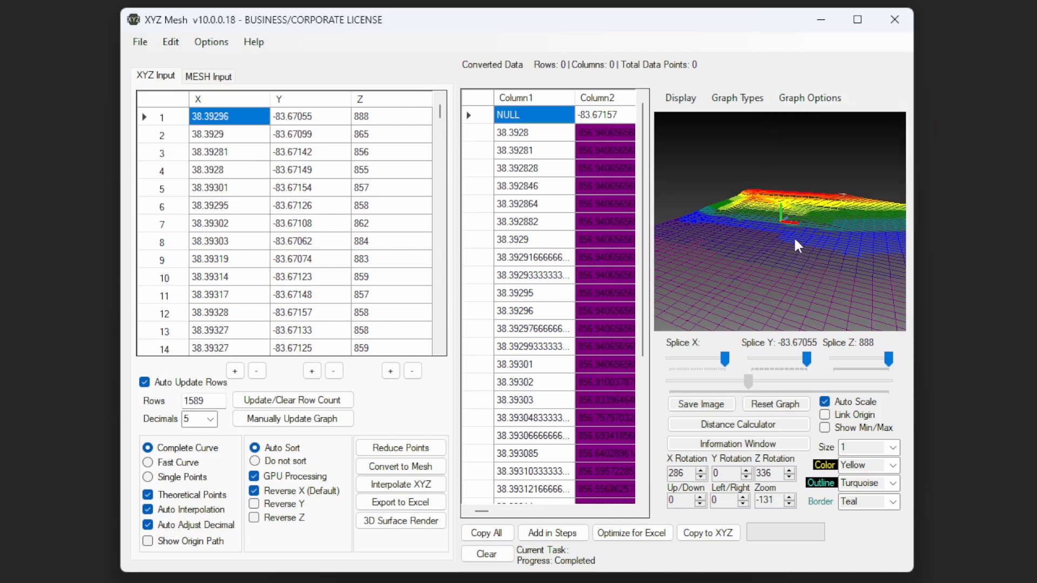
left_click_drag(819, 234, 757, 236)
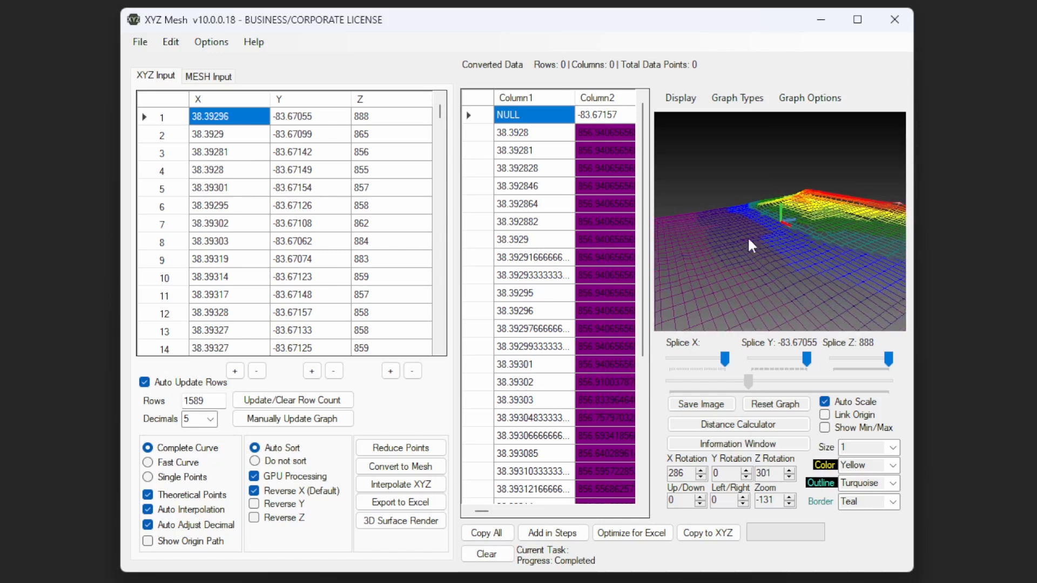
left_click_drag(749, 240, 815, 242)
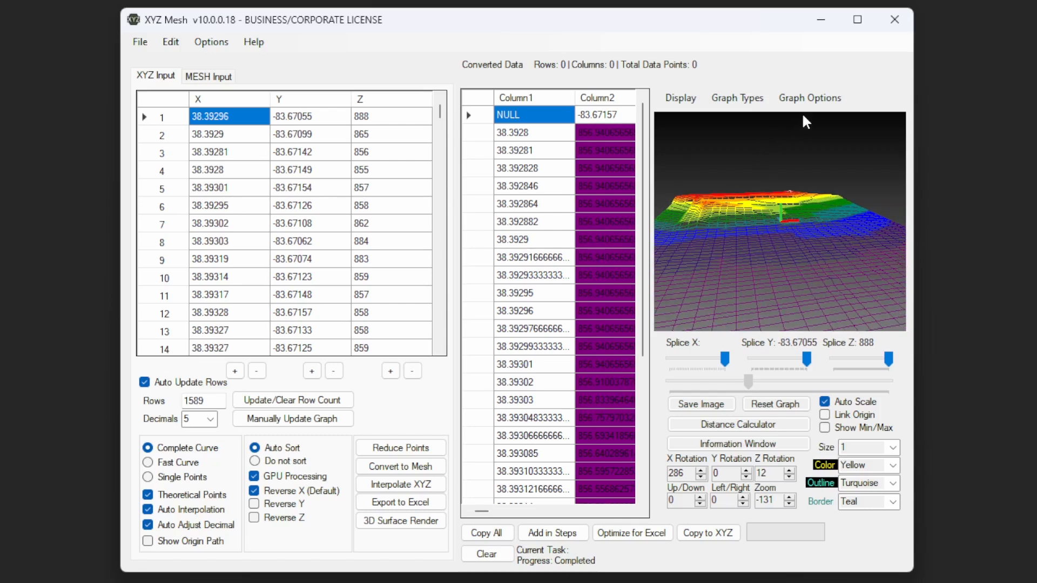
left_click_drag(844, 259, 791, 265)
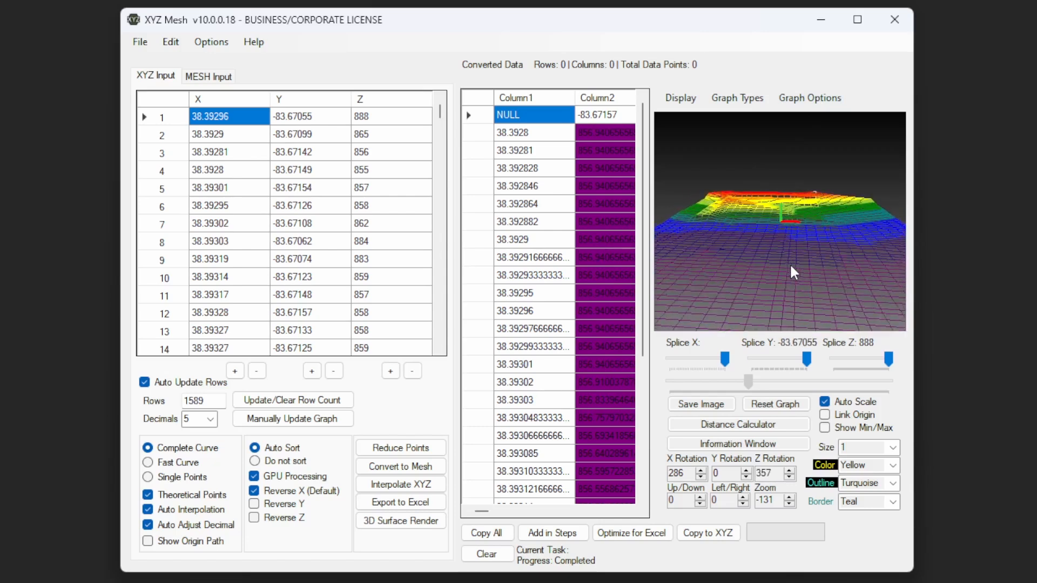
Step: Rotate the mesh further around its vertical axis and inspect it at different zoom levels
key("Left")
key("Left")
key("Left")
key("Left")
scroll(790, 264, "down", 10)
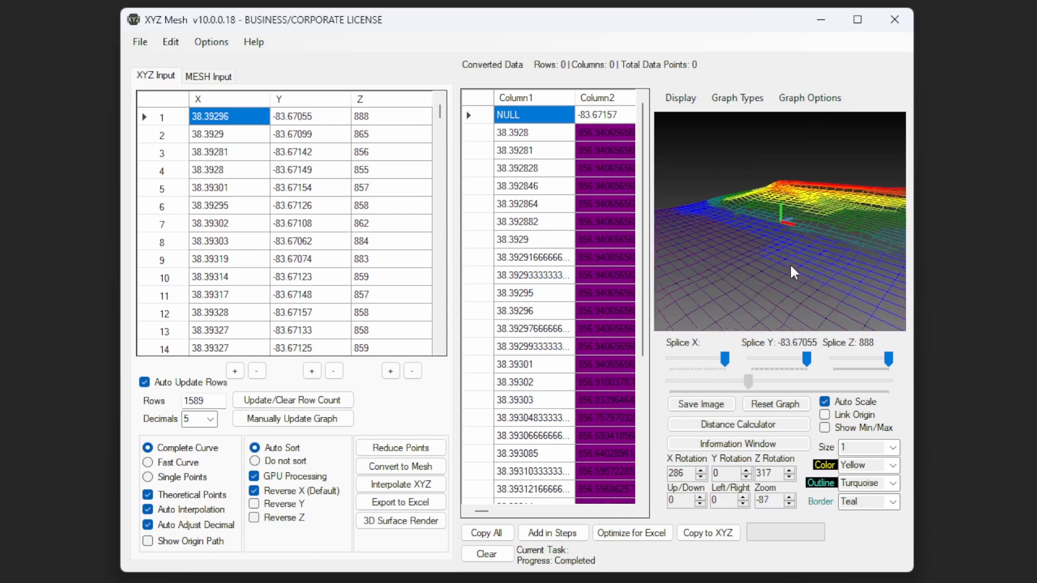
scroll(789, 264, "down", 10)
Step: Examine the Reverse Mouse Order, Reverse XY and Auto Zoom options, and rotate the mesh to inspect it
left_click(795, 101)
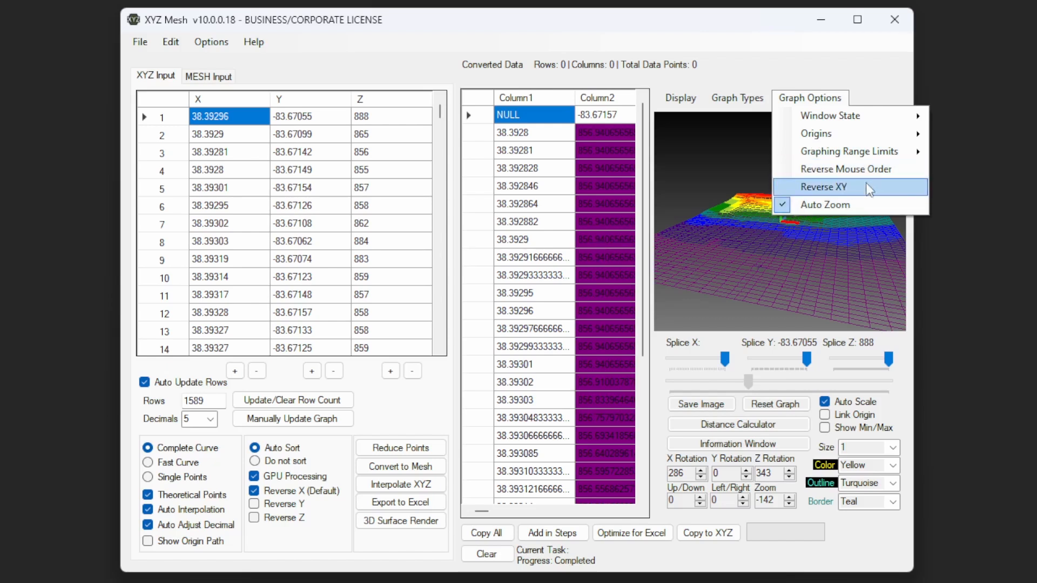
left_click(767, 270)
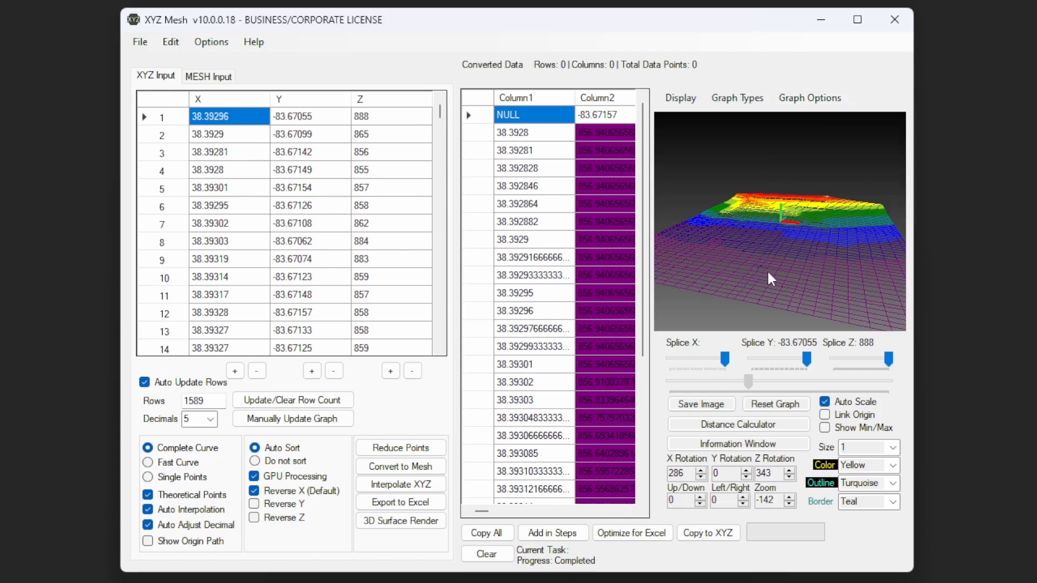
left_click_drag(767, 270, 694, 235)
left_click(810, 98)
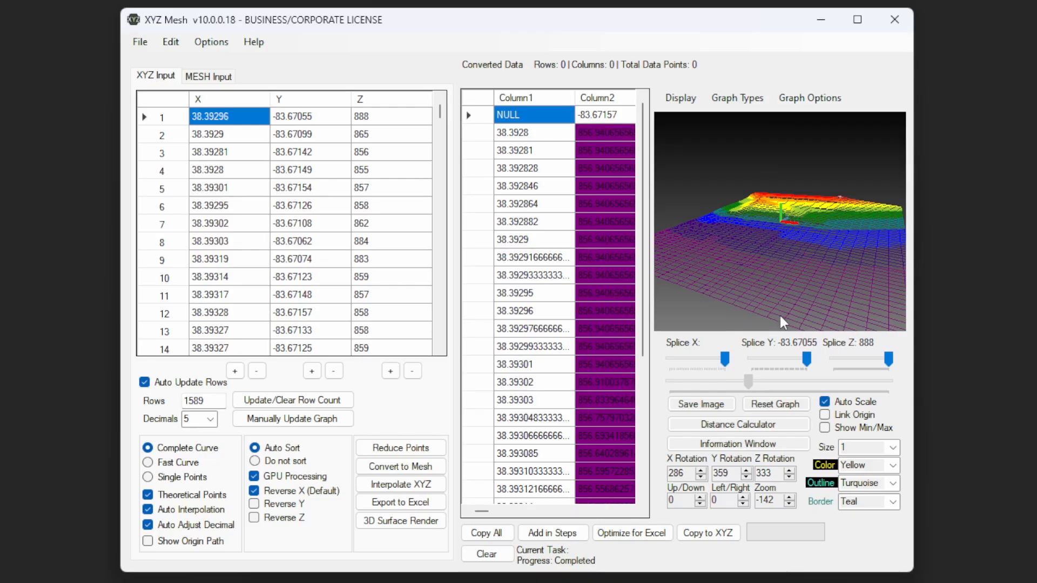
Step: Measure the distance from the high point on the mesh's back edge to a point near its front, trying point size 10 before returning to 2
left_click(695, 432)
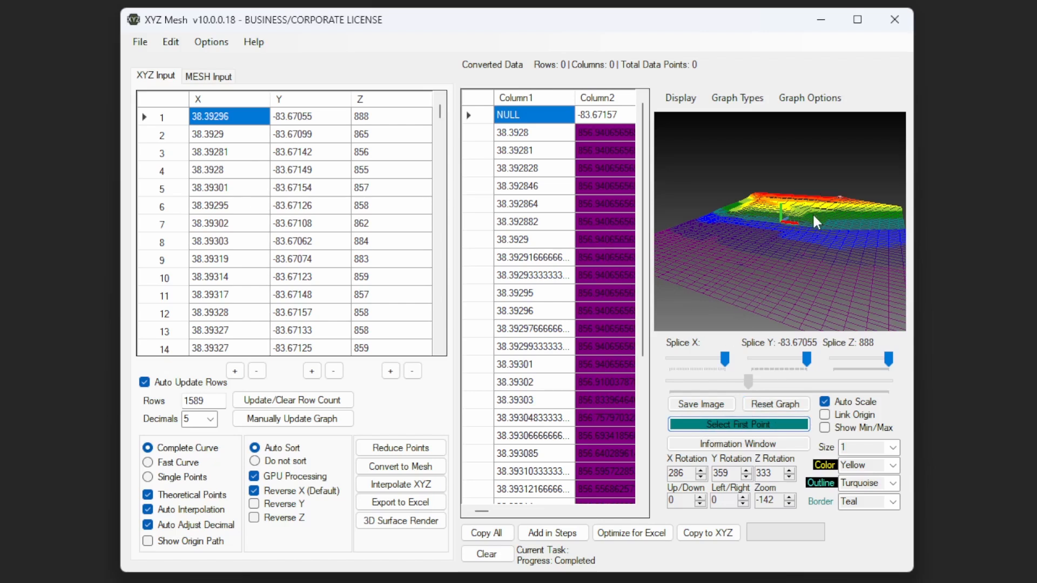
left_click(841, 197)
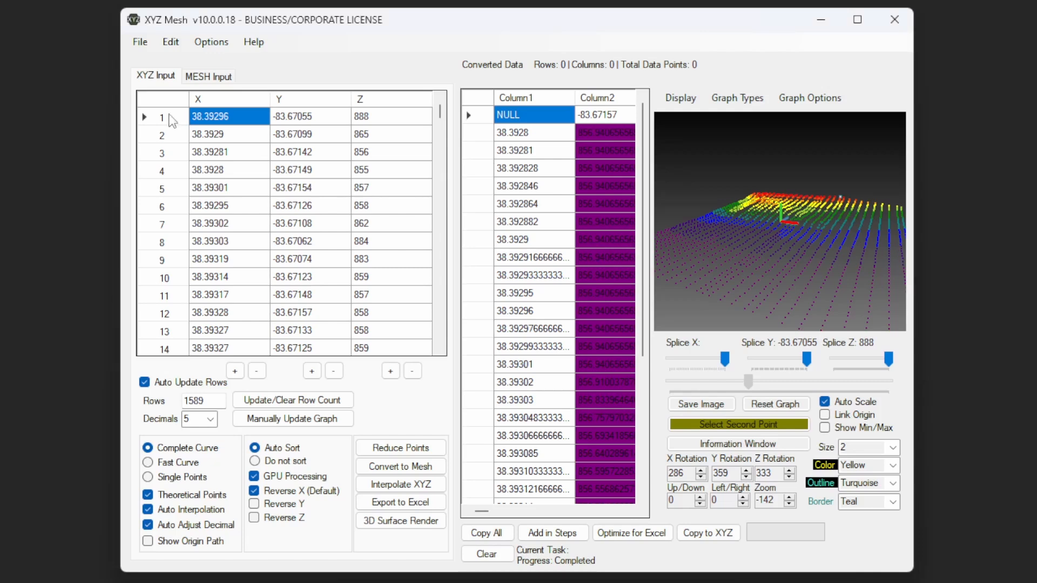
left_click(868, 448)
scroll(868, 449, "down", 4)
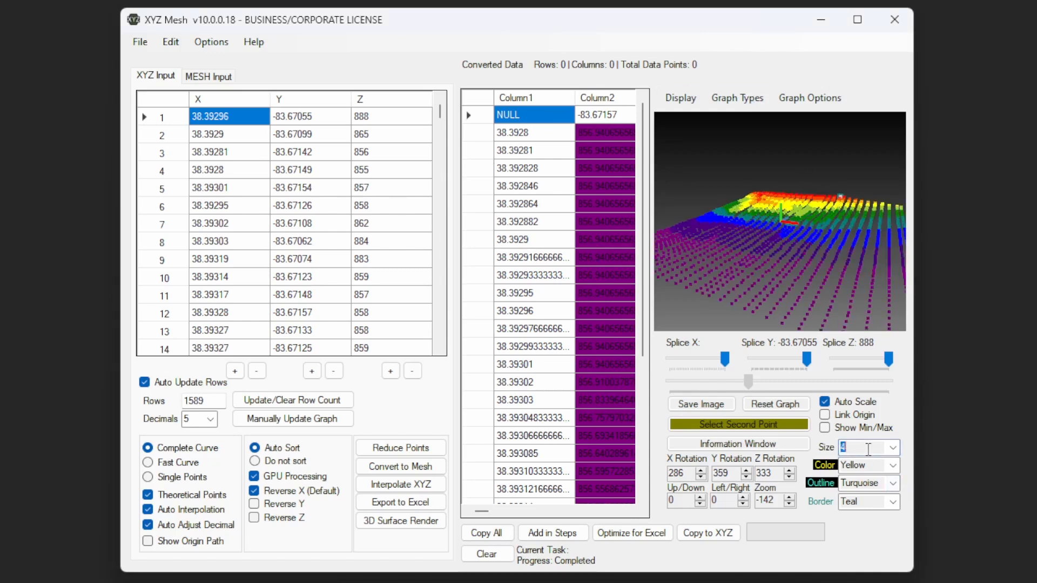
scroll(868, 449, "down", 4)
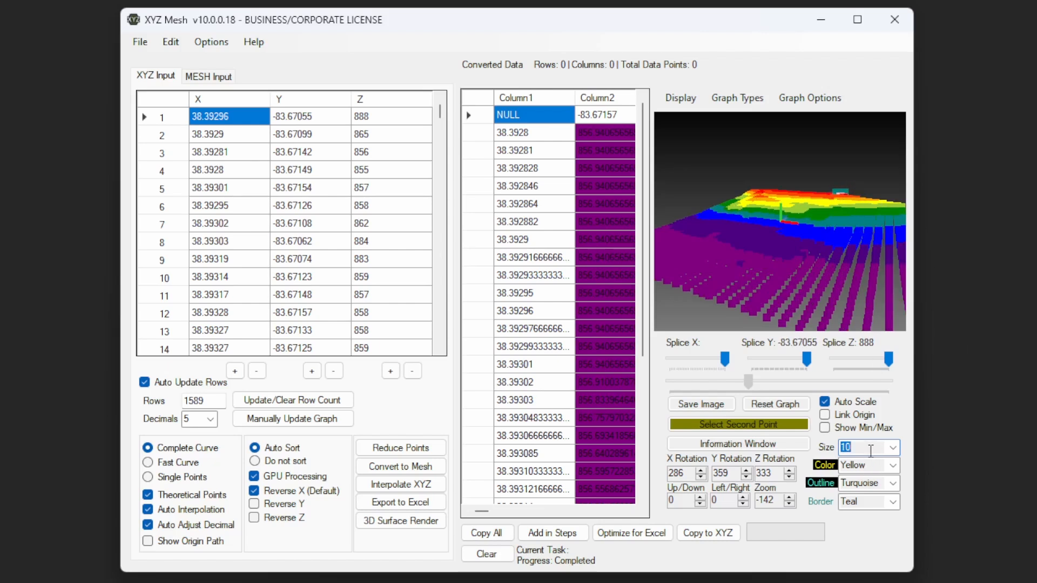
scroll(869, 451, "up", 8)
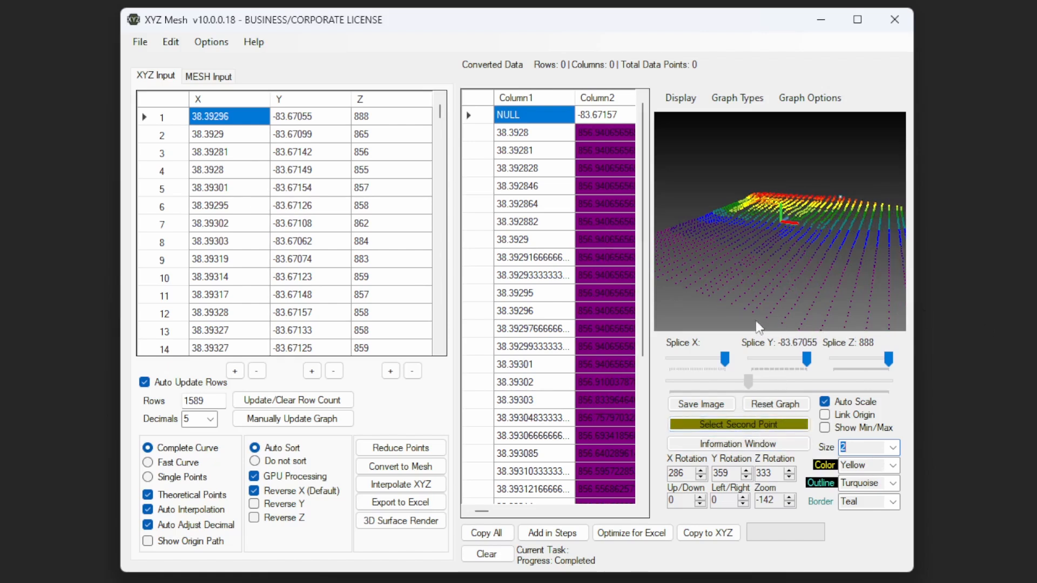
left_click(730, 302)
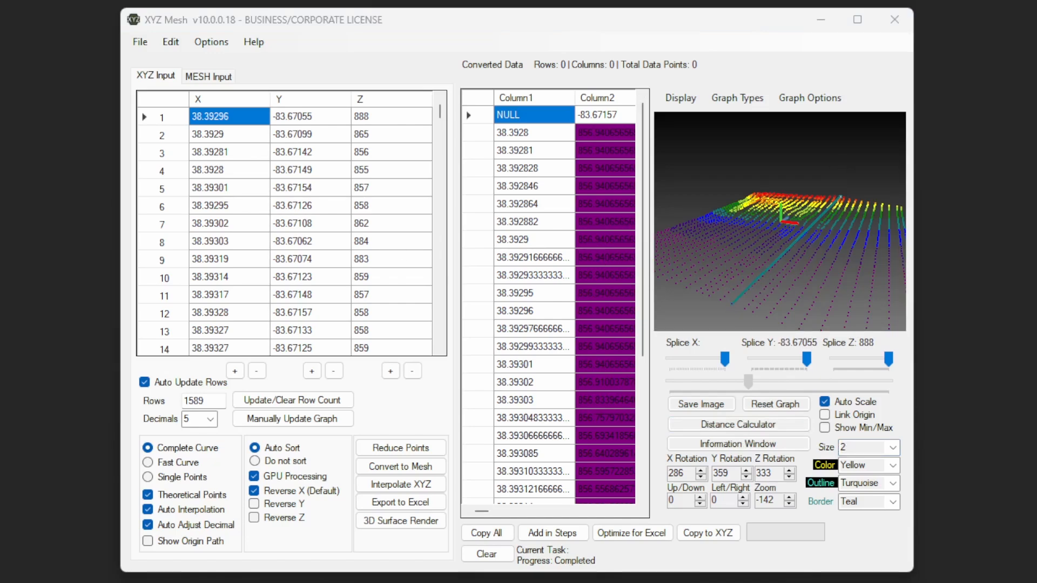
Step: Review the Information Window's point-to-point data, highlighting the two points' coordinates and the slopes, and return to the main window
left_click_drag(216, 0, 409, 77)
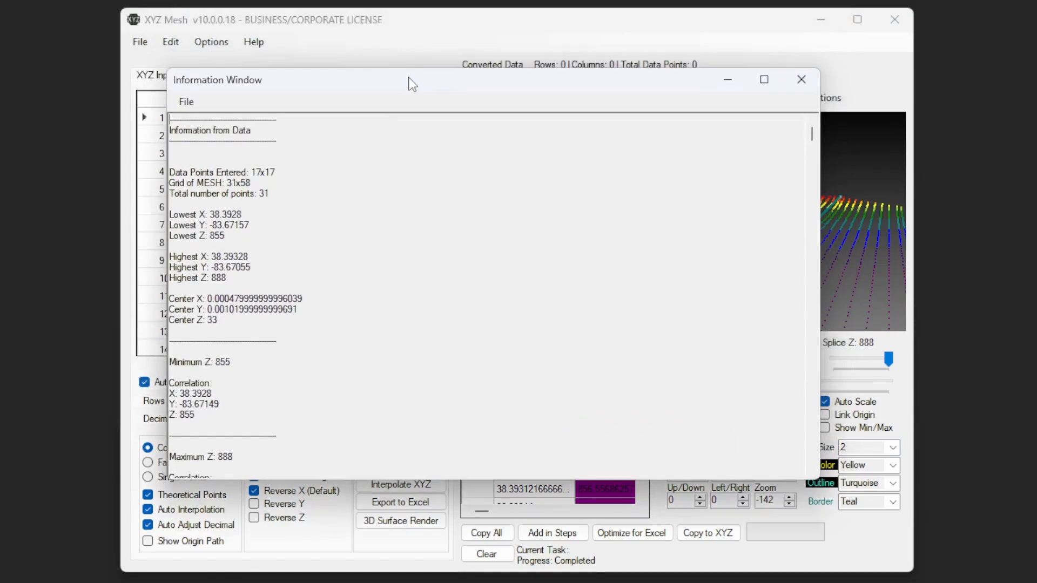
scroll(358, 226, "down", 20)
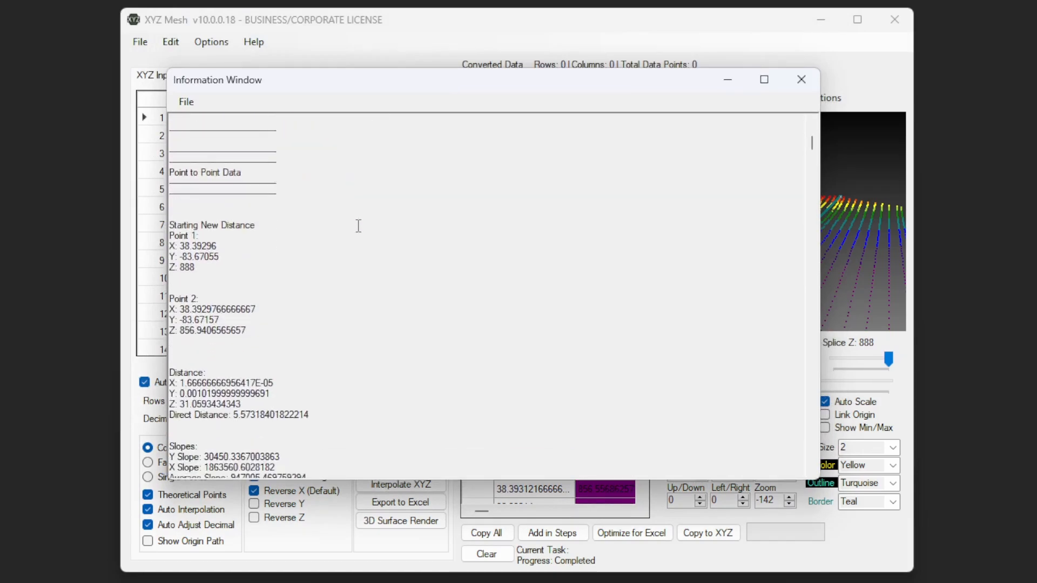
left_click_drag(343, 213, 380, 310)
scroll(380, 309, "down", 5)
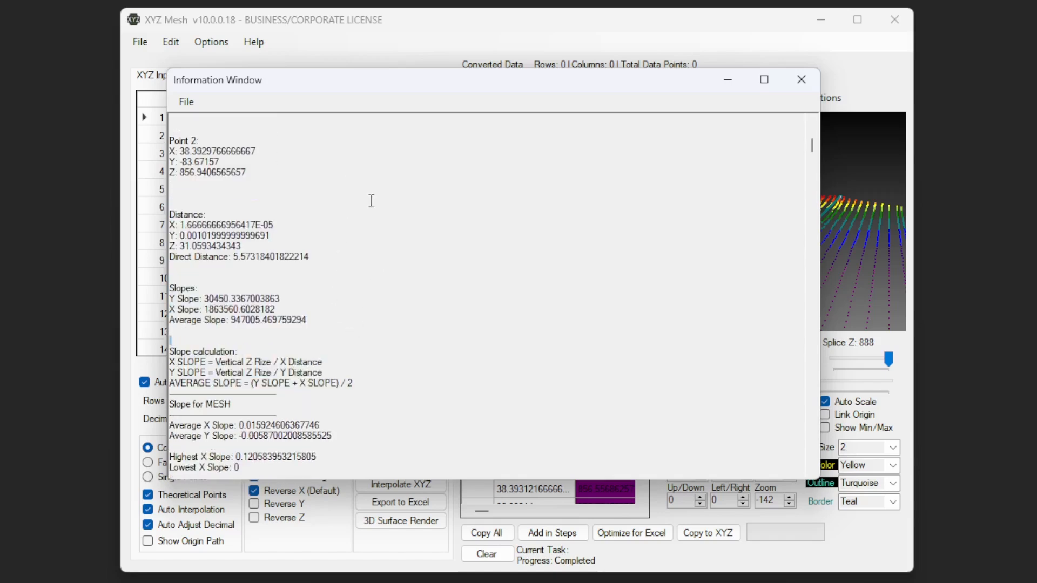
left_click_drag(370, 203, 378, 328)
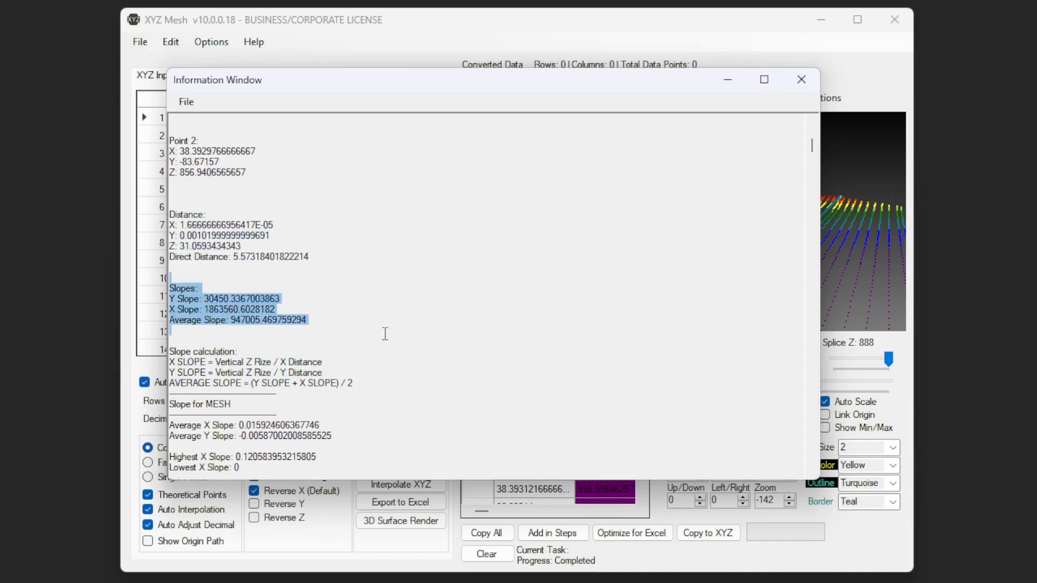
left_click(876, 238)
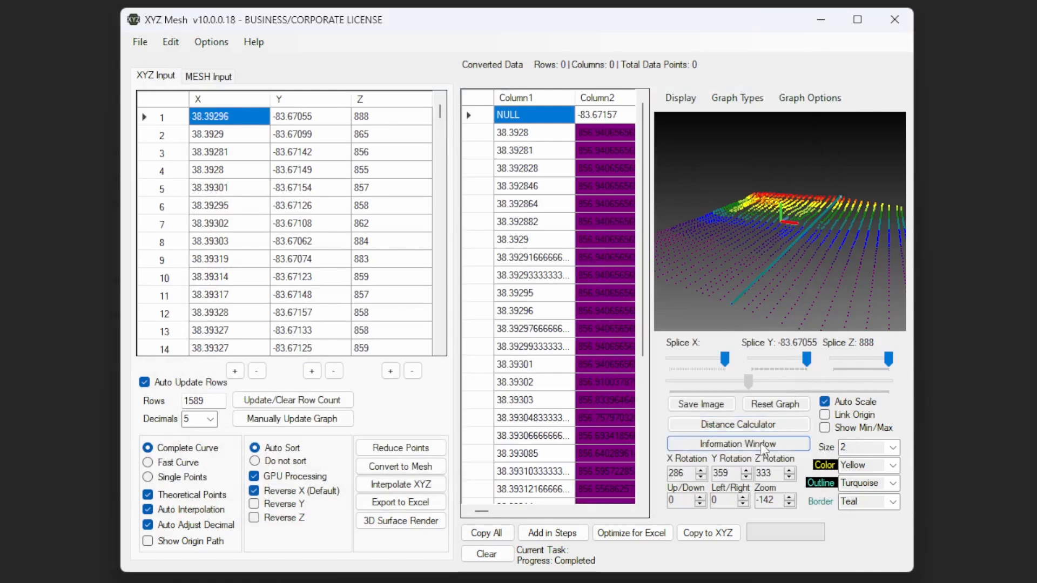
Step: Clear the measured distance line from the graph by switching the Distance Calculator on and off again
left_click(785, 425)
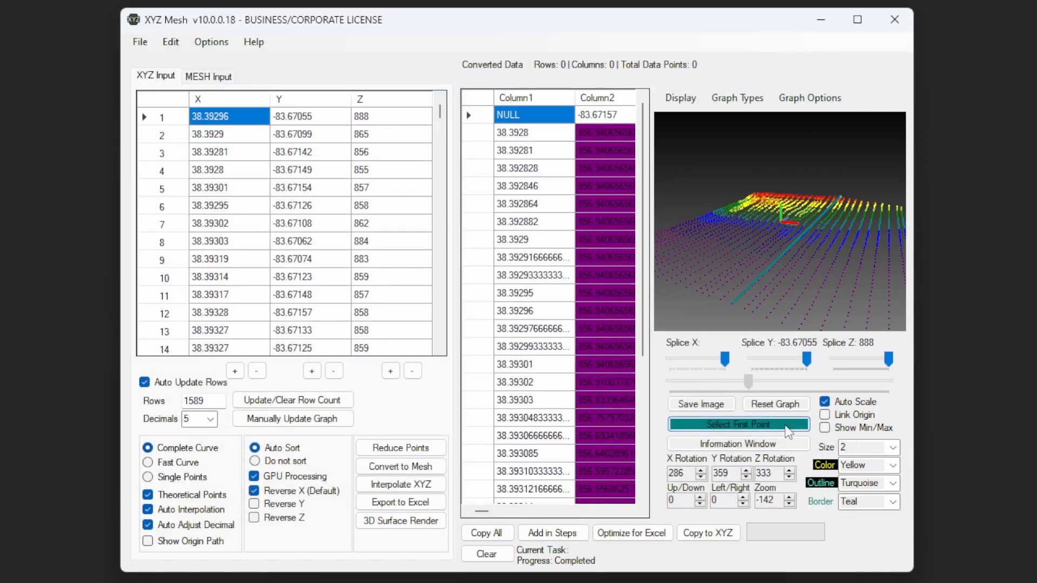
left_click(780, 426)
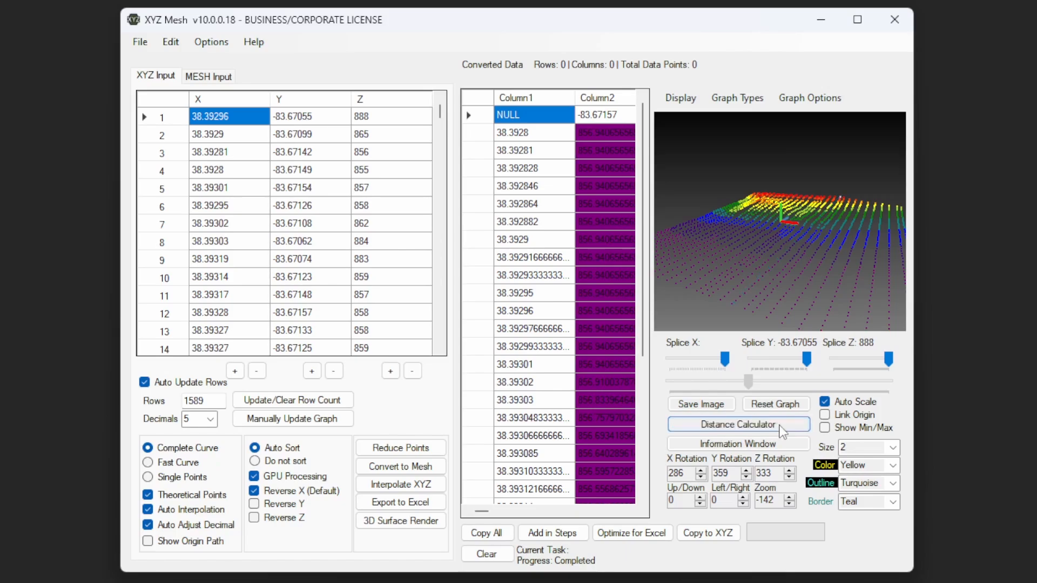